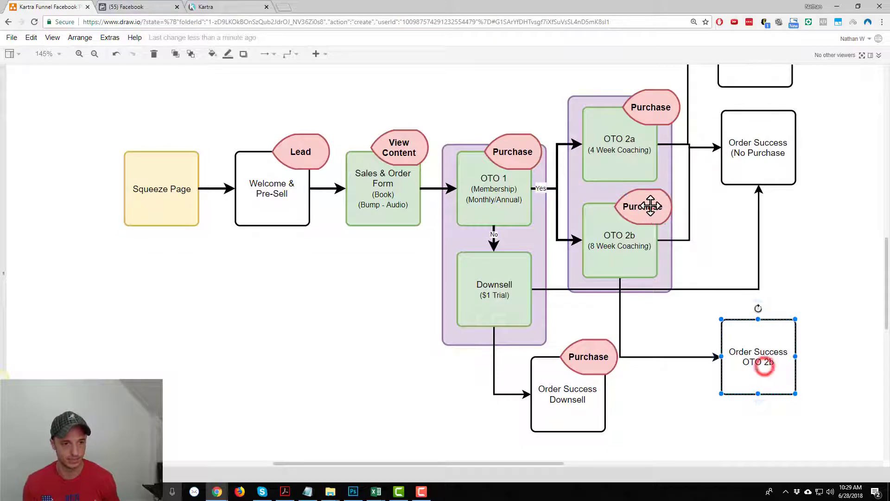
Step: Duplicate the Purchase tag and place the copy on the Order Success OTO 2b page
key(ctrl+d)
drag(658, 212, 794, 317)
click(866, 357)
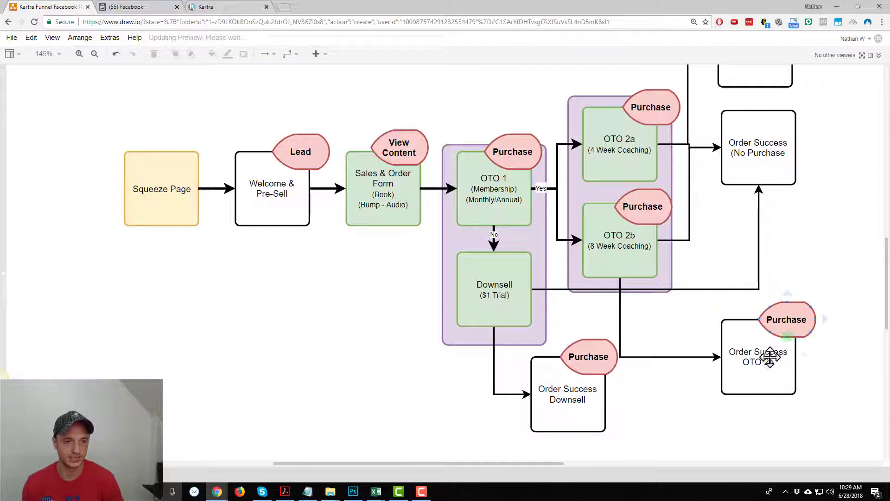
scroll(772, 79, up, 1)
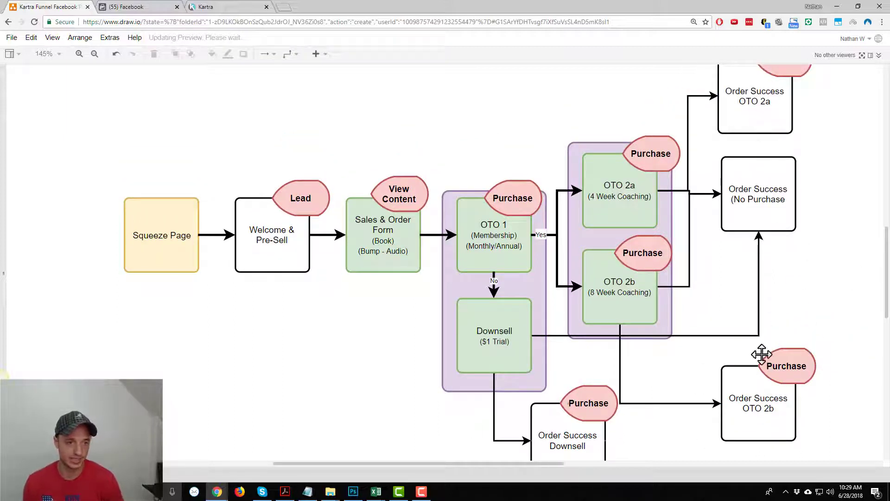
Step: Check the Order Success OTO 2a and Order Success (No Purchase) boxes in the funnel
click(769, 93)
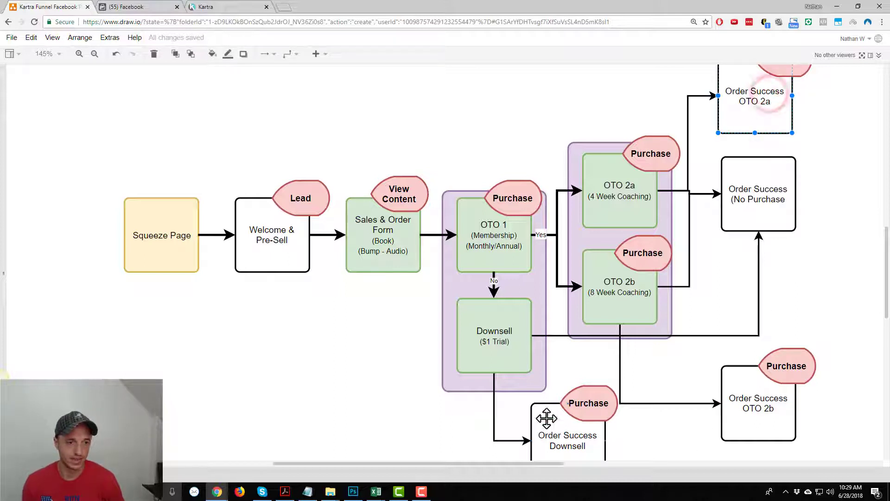
scroll(784, 197, up, 1)
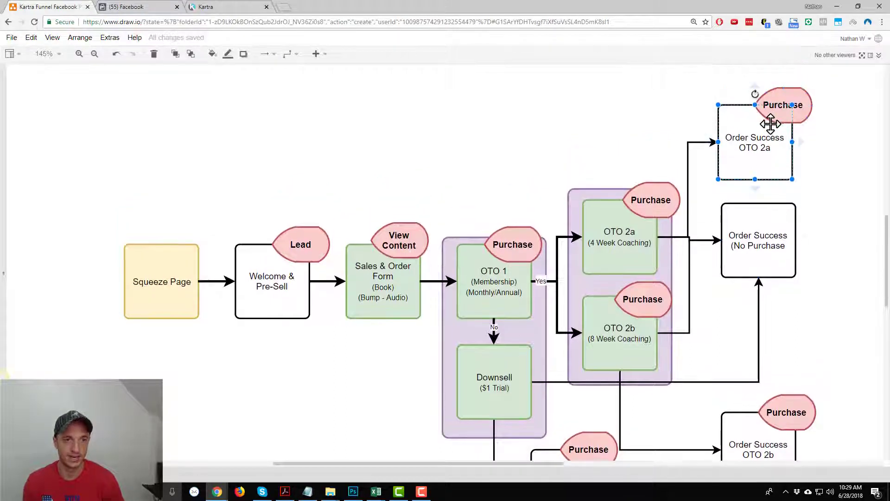
scroll(769, 125, down, 1)
click(765, 194)
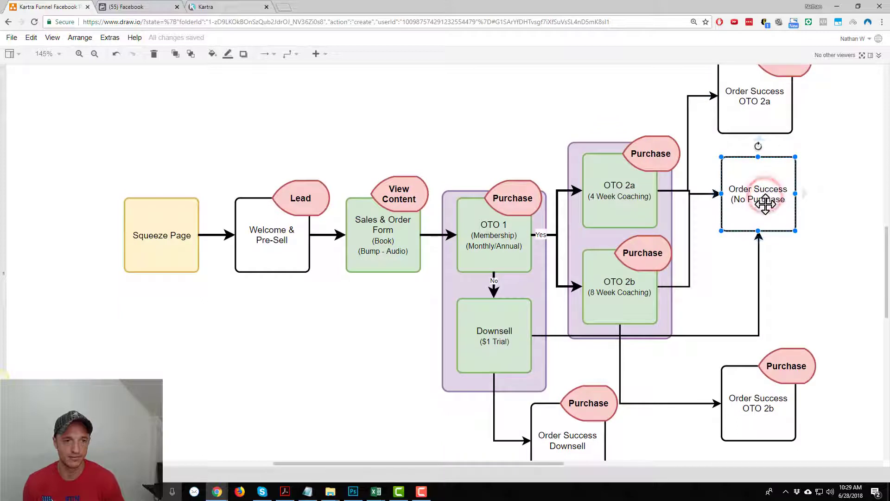
click(841, 217)
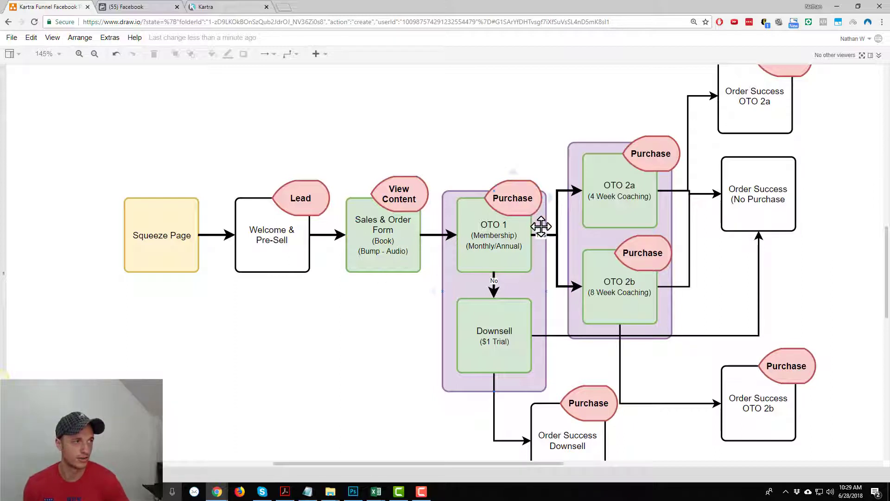
click(150, 7)
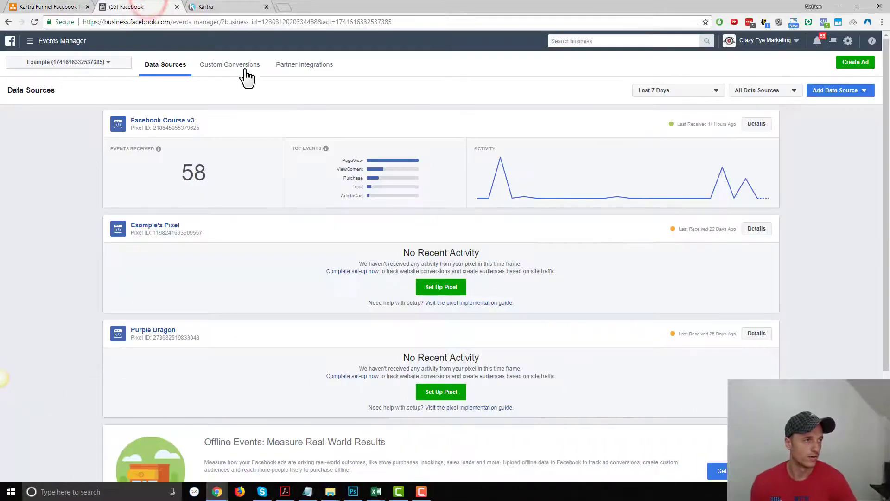
Step: Copy the Facebook Course v3 pixel's base code using the manual install option
click(167, 122)
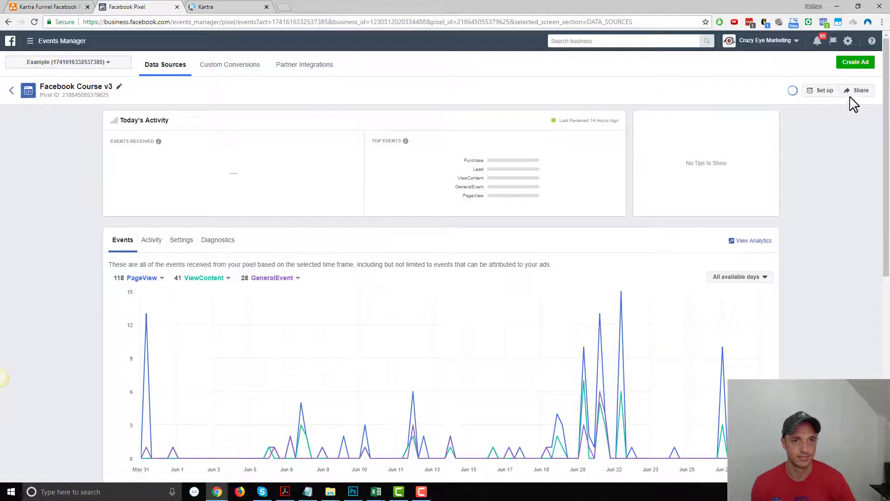
click(813, 95)
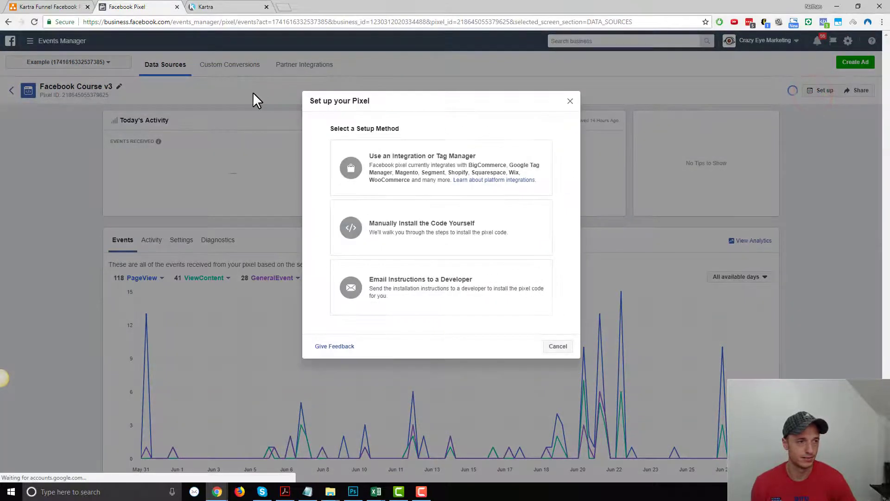
click(447, 234)
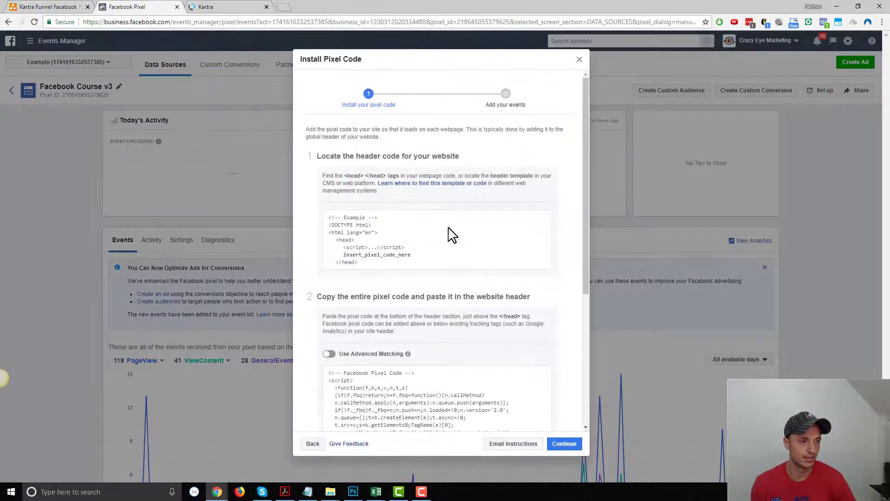
scroll(454, 232, down, 4)
click(447, 249)
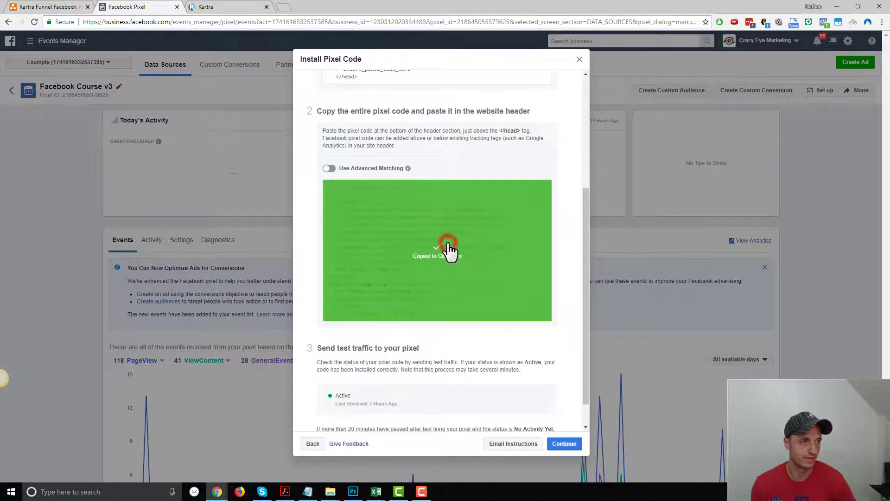
Step: Filter the Kartra pages list to the Demo Funnel category
click(231, 8)
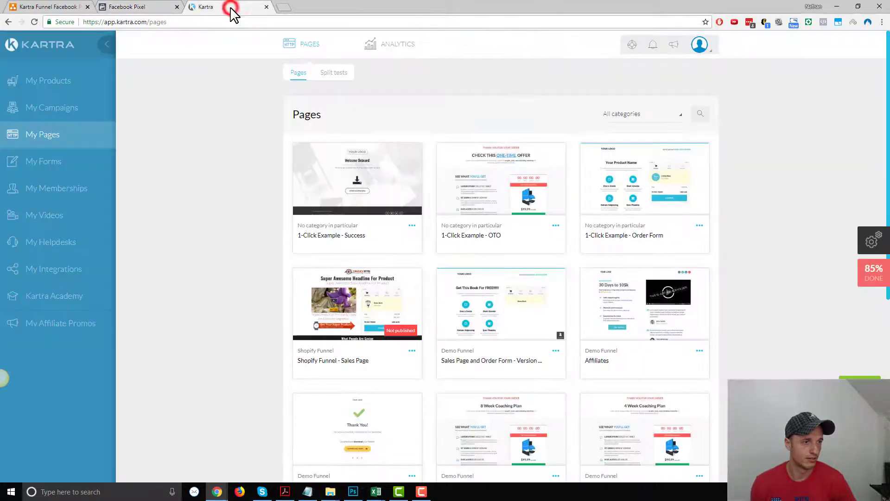
click(657, 69)
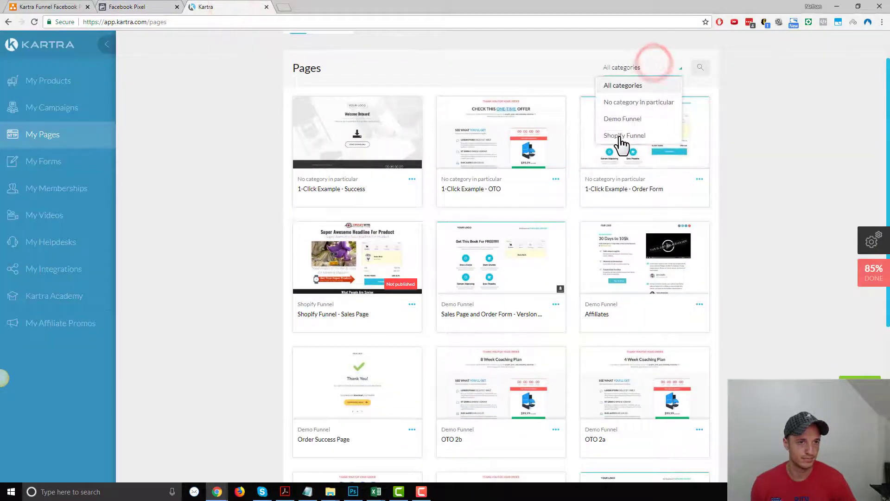
click(626, 119)
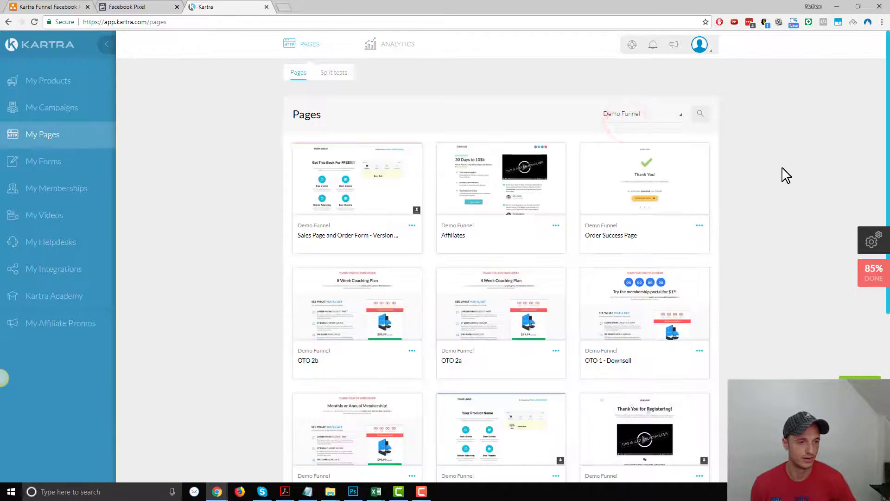
scroll(784, 175, down, 6)
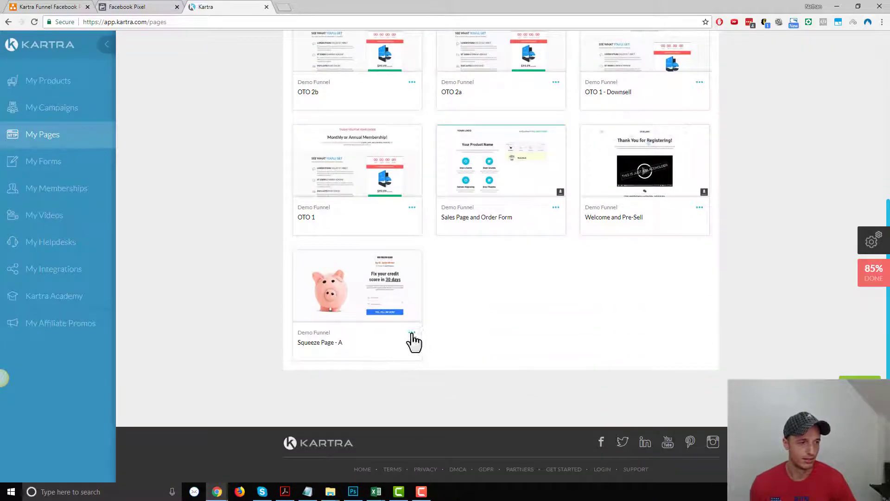
Step: Open Squeeze Page - A in the page editor and select its box in the diagram
click(412, 332)
click(459, 340)
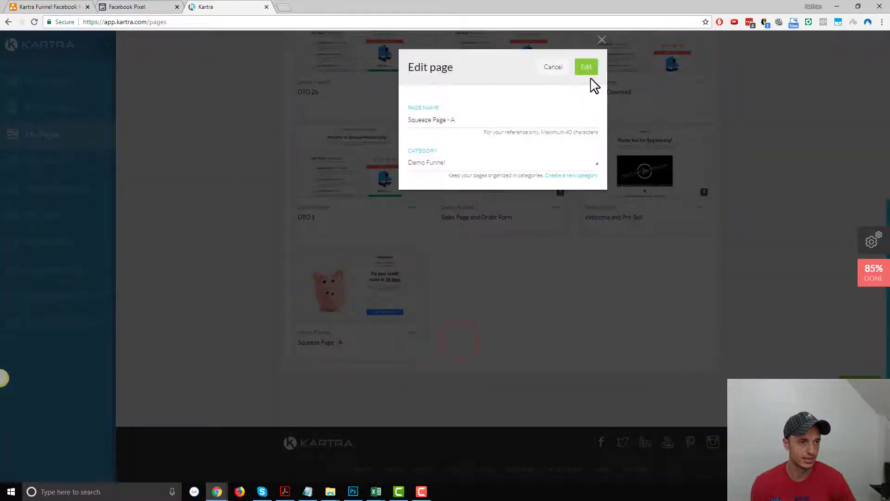
click(586, 68)
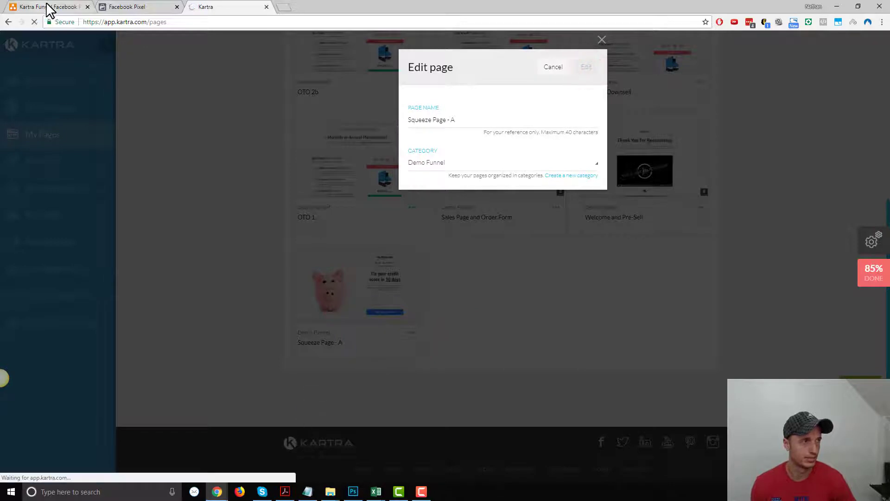
click(48, 8)
click(142, 214)
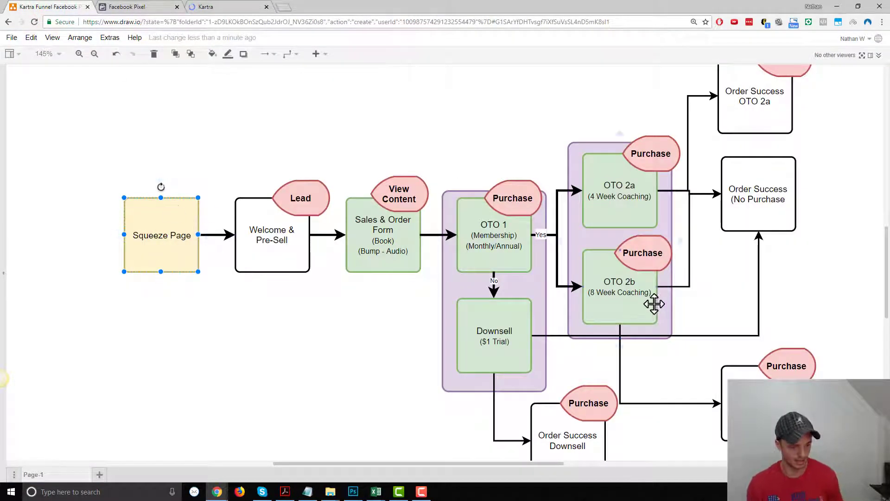
Step: Undo the diagram edits back to one Order Success box fed by OTO 2a, OTO 2b and Downsell
key(ctrl+z)
key(ctrl+z)
key(ctrl+z)
key(ctrl+z)
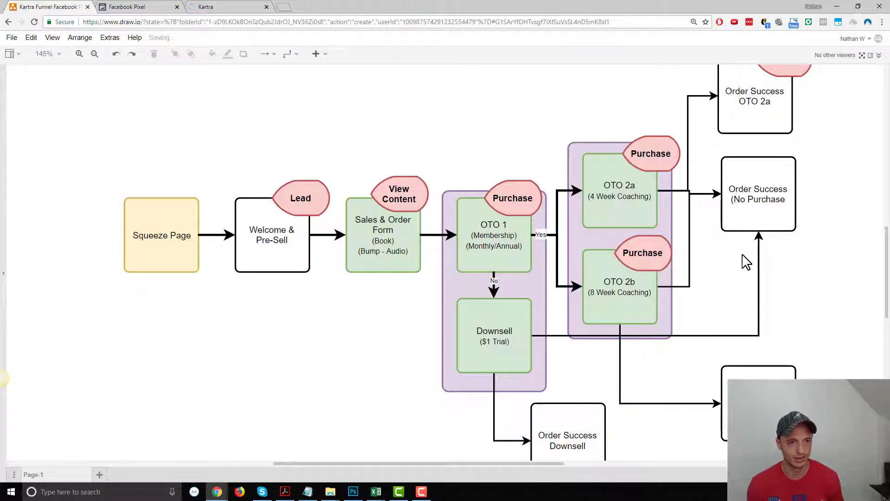
key(ctrl+z)
key(ctrl+z)
key(ctrl+z)
key(ctrl+z)
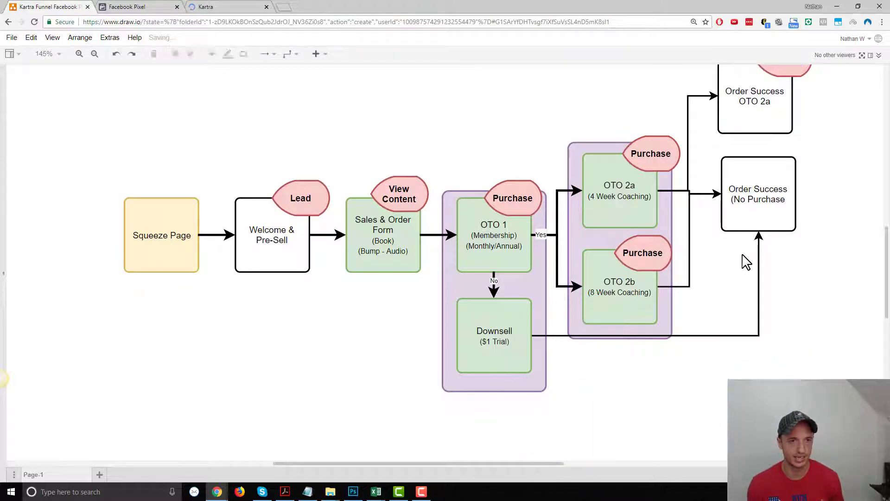
key(ctrl+z)
key(ctrl+z)
key(ctrl+z)
key(ctrl+z)
key(ctrl+z)
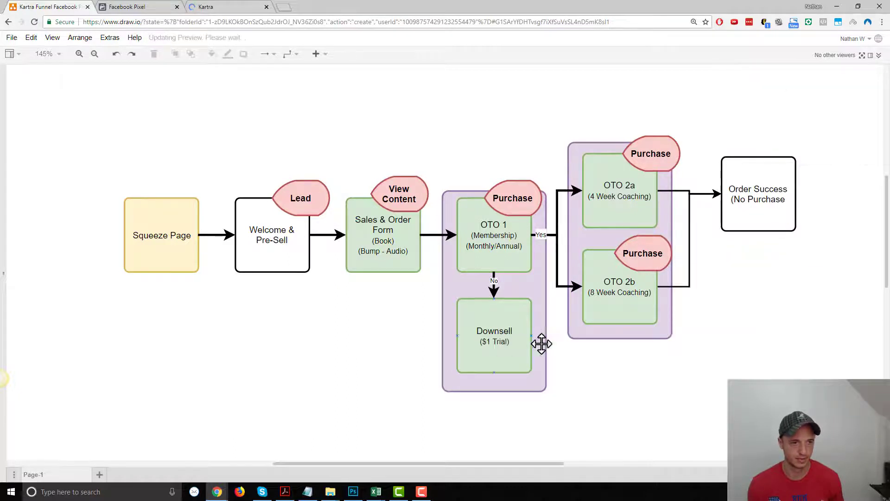
click(531, 336)
click(663, 352)
key(ctrl+z)
key(ctrl+z)
key(ctrl+y)
key(ctrl+y)
key(ctrl+y)
key(ctrl+y)
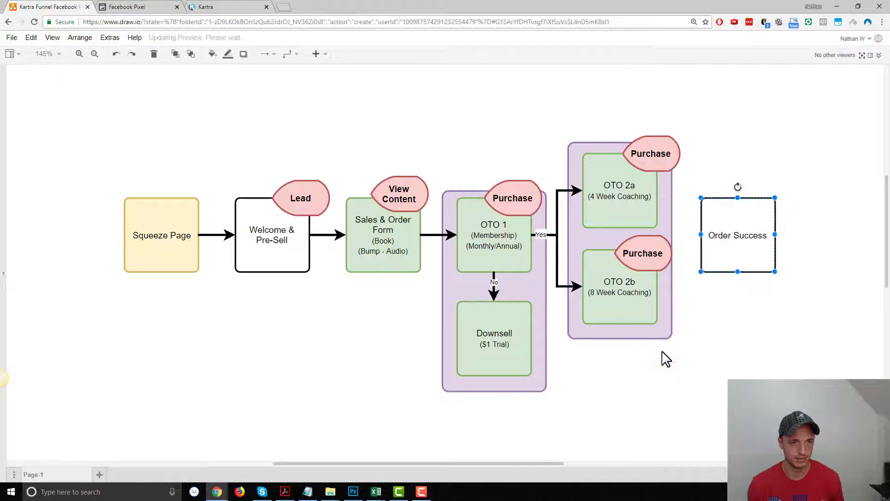
click(673, 390)
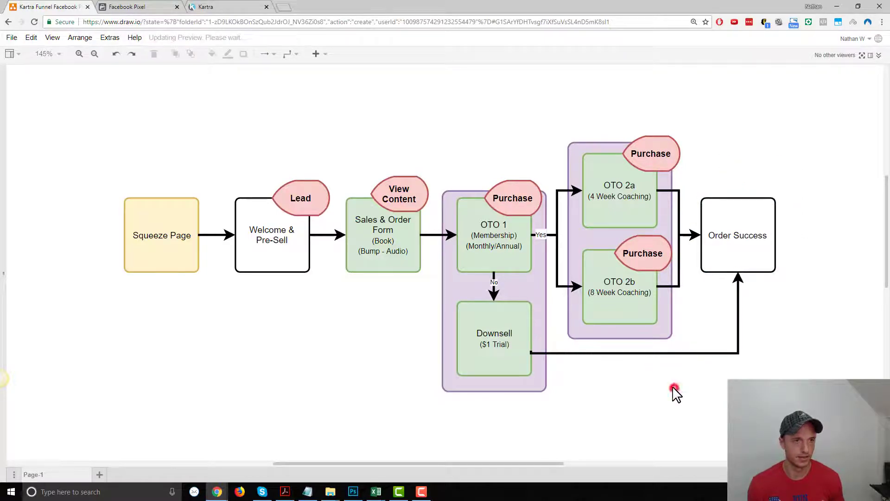
click(153, 7)
click(228, 6)
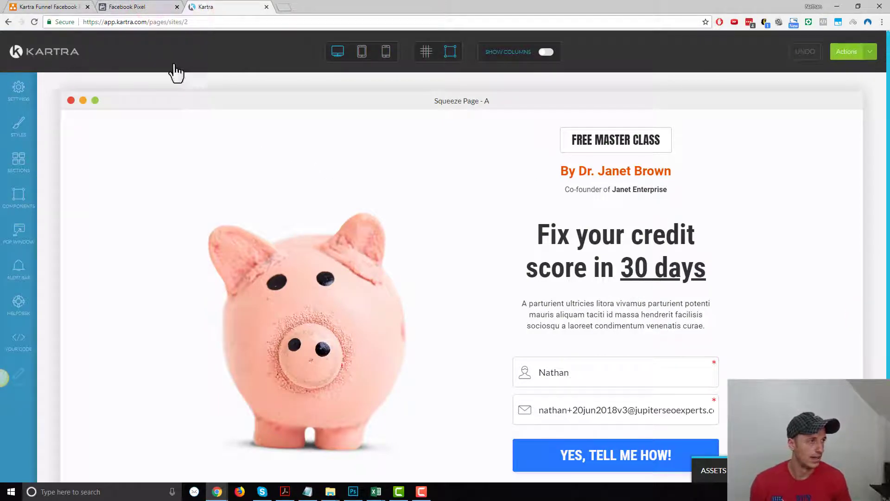
Step: Paste the Facebook pixel base code into Squeeze Page - A's <body> tracking code and apply
click(18, 89)
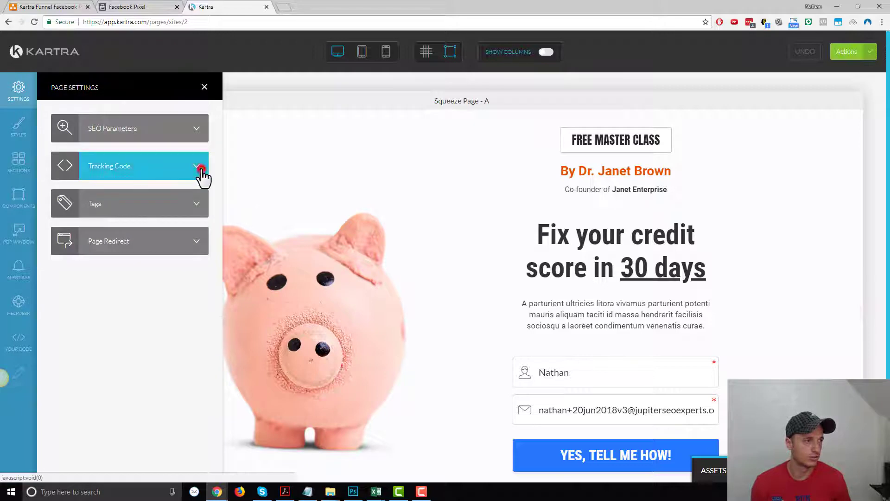
click(200, 173)
click(123, 131)
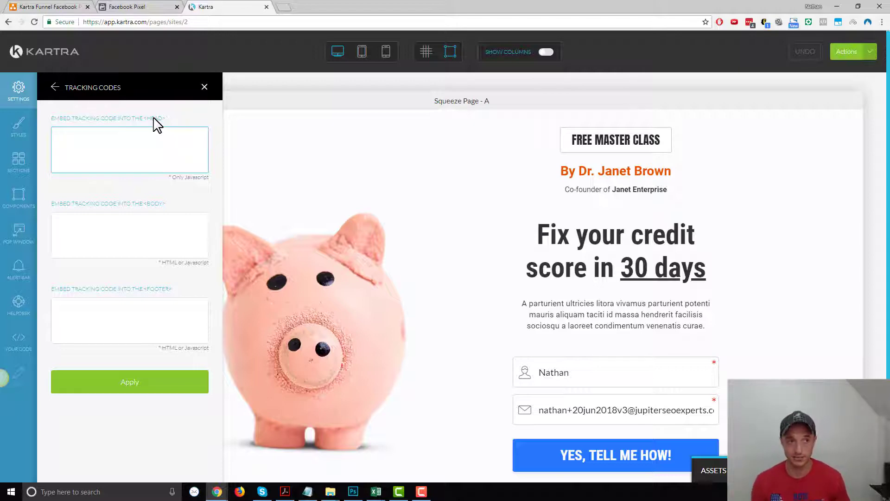
click(132, 231)
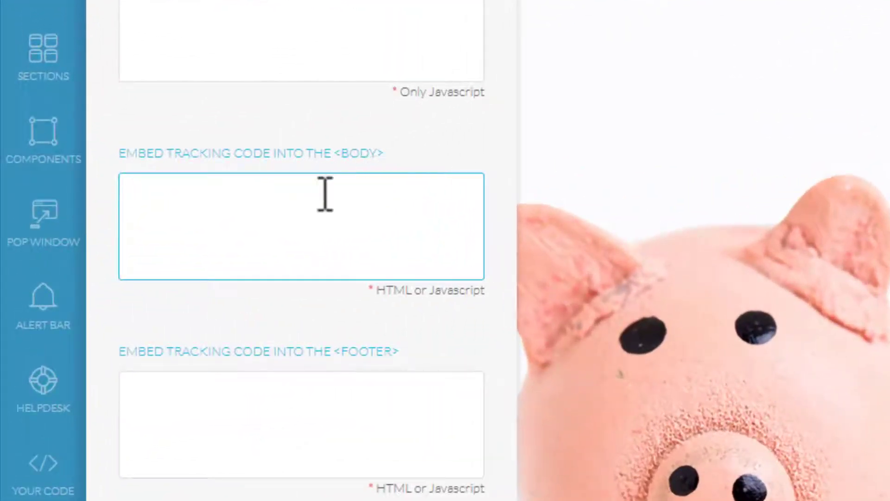
click(325, 193)
key(ctrl+v)
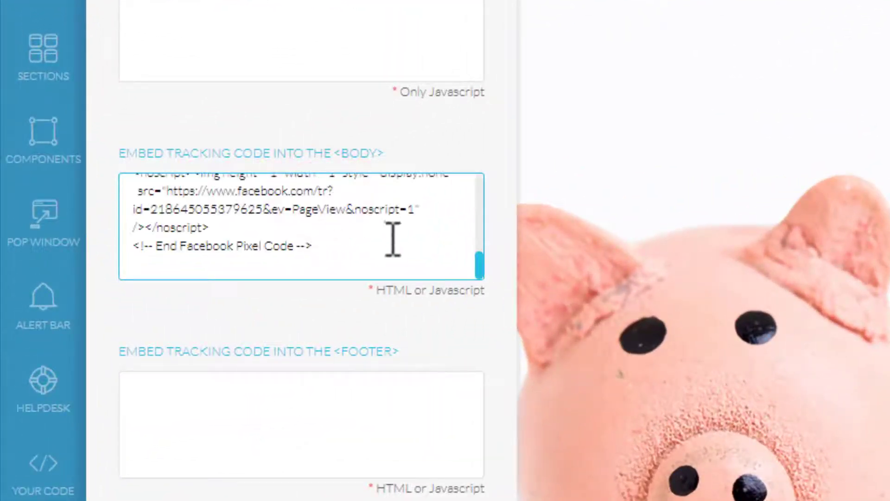
scroll(398, 246, up, 1)
scroll(380, 251, up, 3)
scroll(382, 250, up, 5)
scroll(383, 251, down, 8)
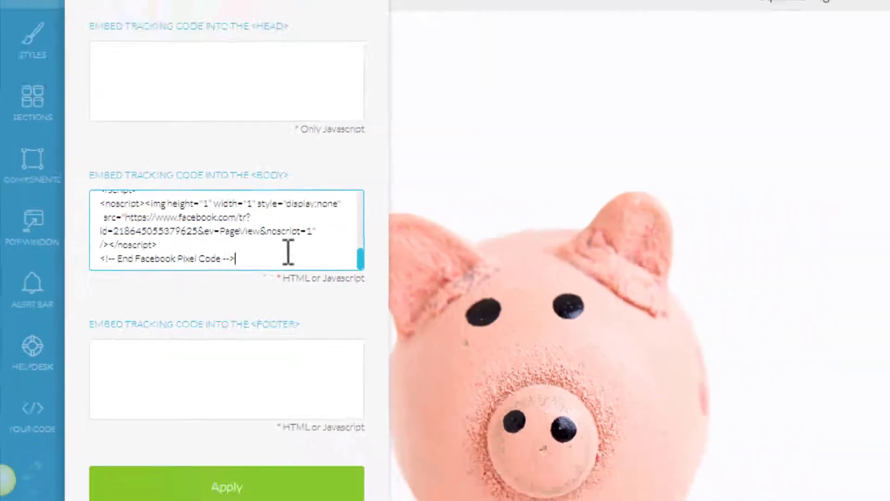
click(284, 496)
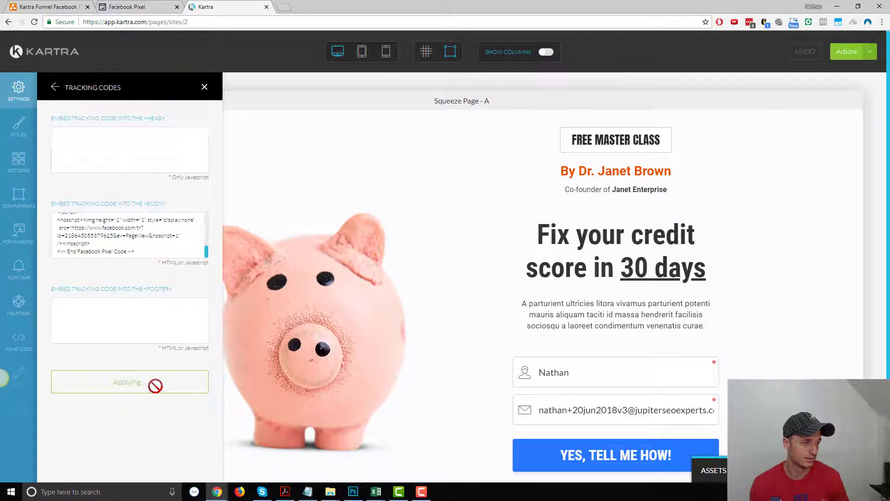
Step: Publish Squeeze Page - A live
click(869, 52)
click(816, 132)
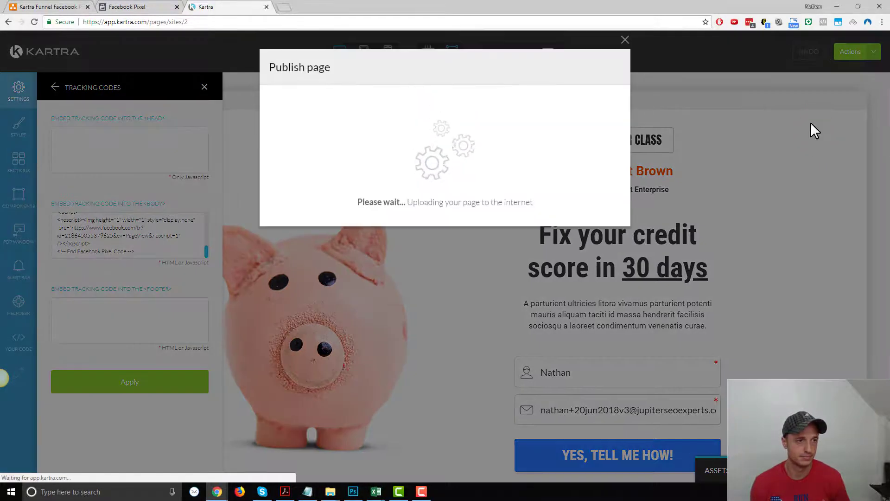
click(605, 67)
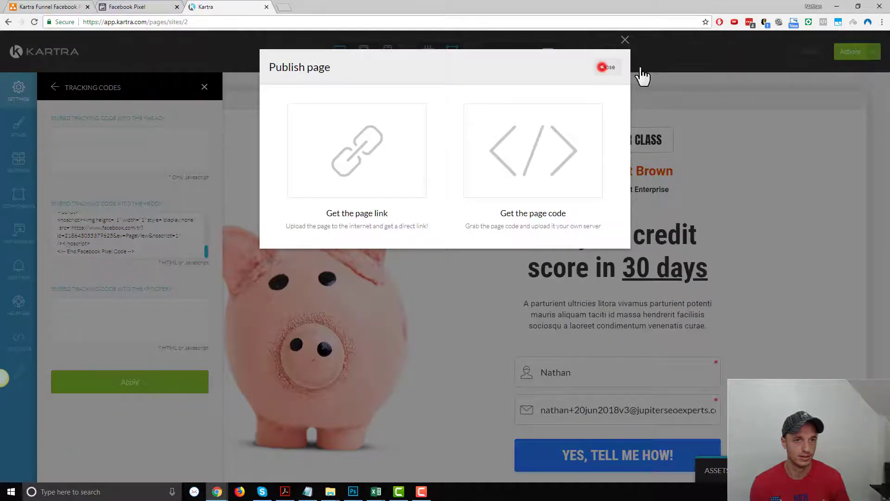
Step: Exit the builder back to the Kartra Pages dashboard
click(867, 52)
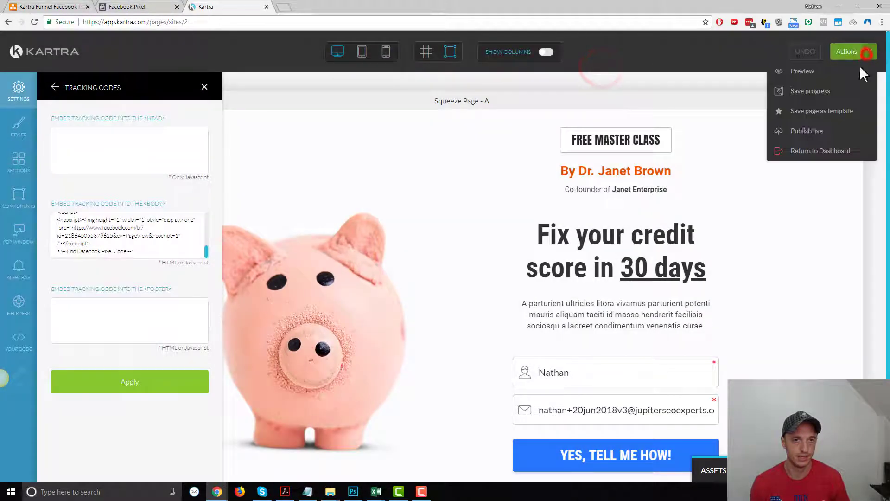
click(820, 151)
click(534, 70)
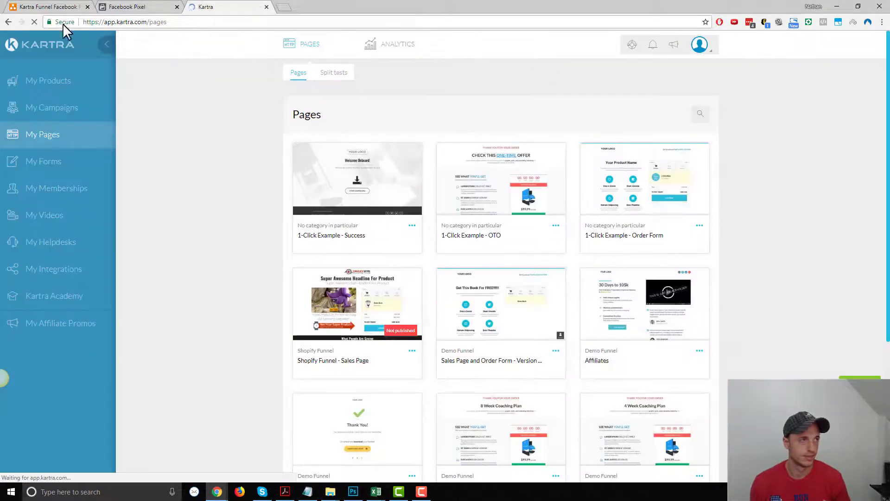
Step: Open the Welcome and Pre-Sell page in the Kartra builder
click(52, 8)
click(258, 239)
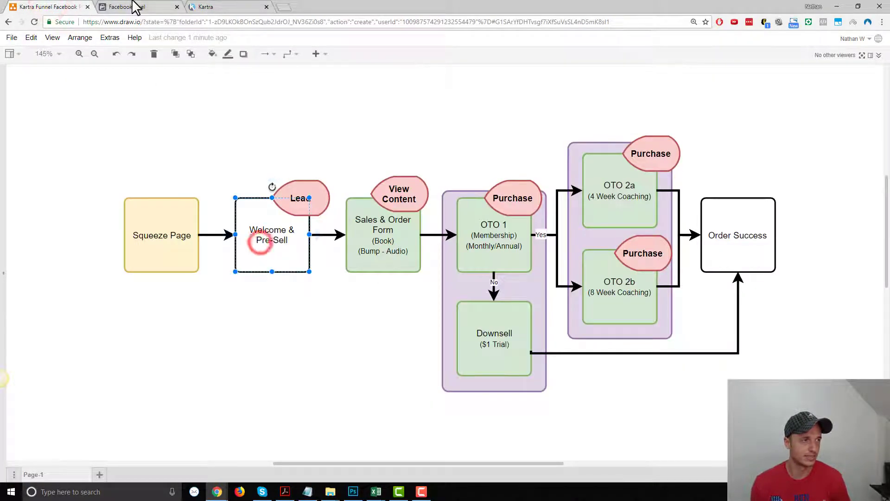
click(224, 6)
scroll(622, 218, down, 6)
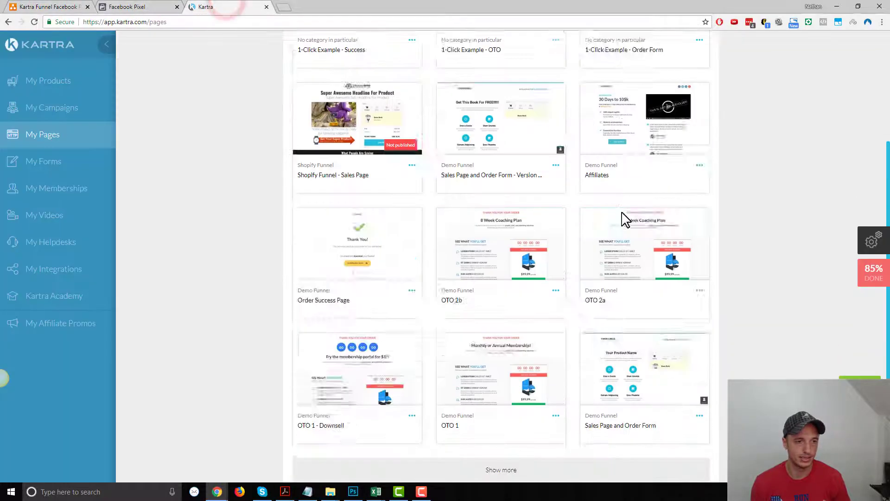
click(574, 352)
scroll(260, 248, down, 2)
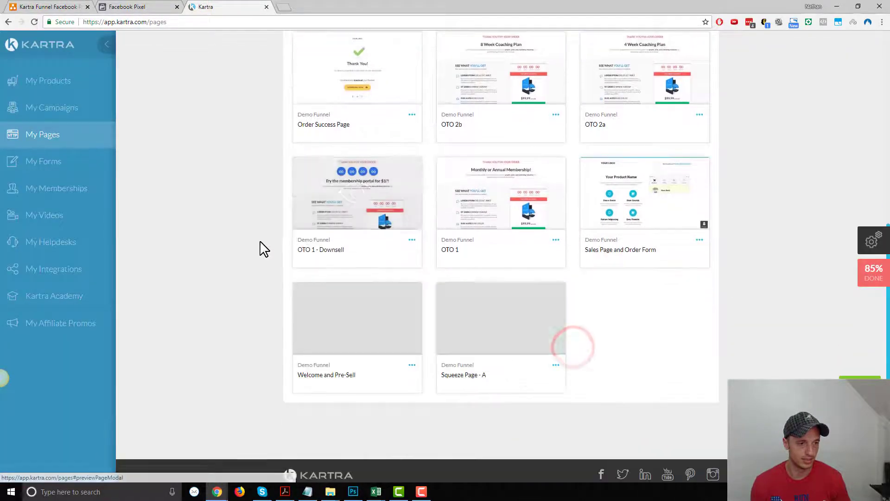
click(412, 333)
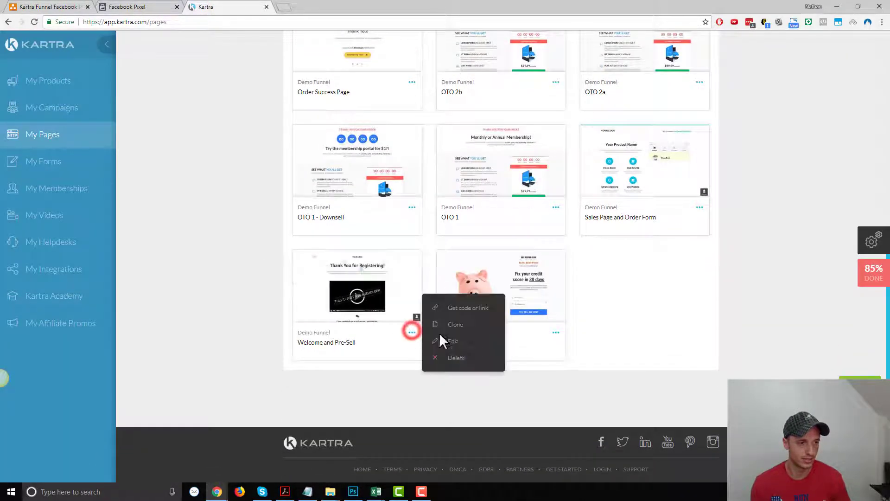
click(460, 345)
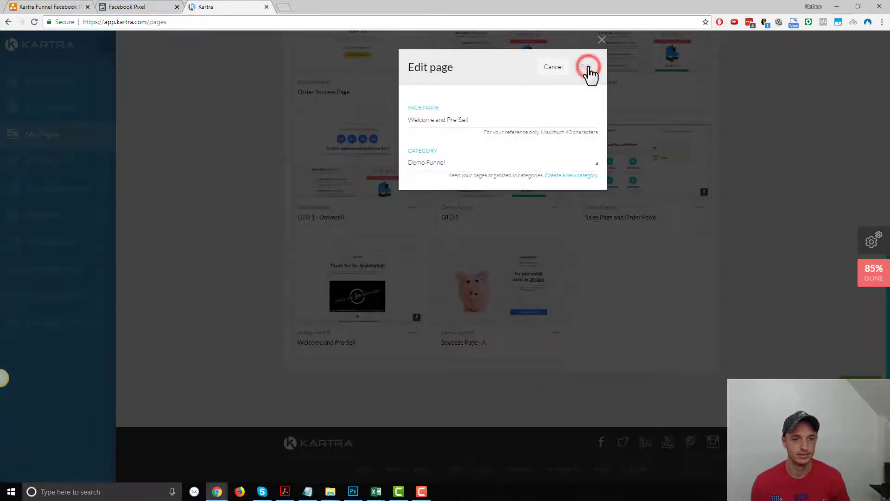
click(588, 69)
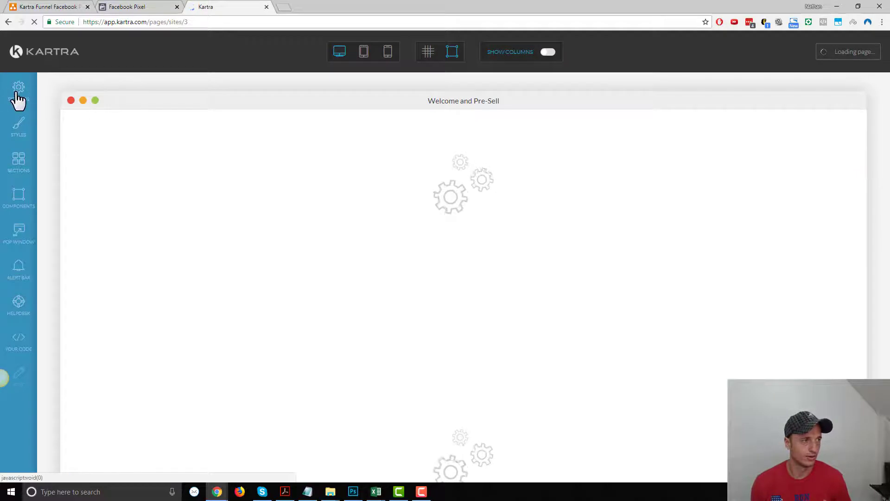
Step: Paste the Facebook pixel code into the page's <body> tracking code box
click(18, 92)
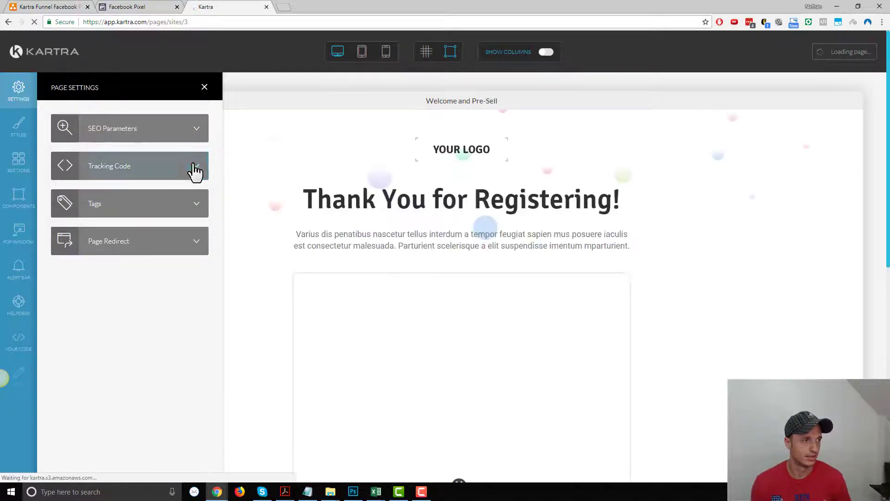
click(195, 169)
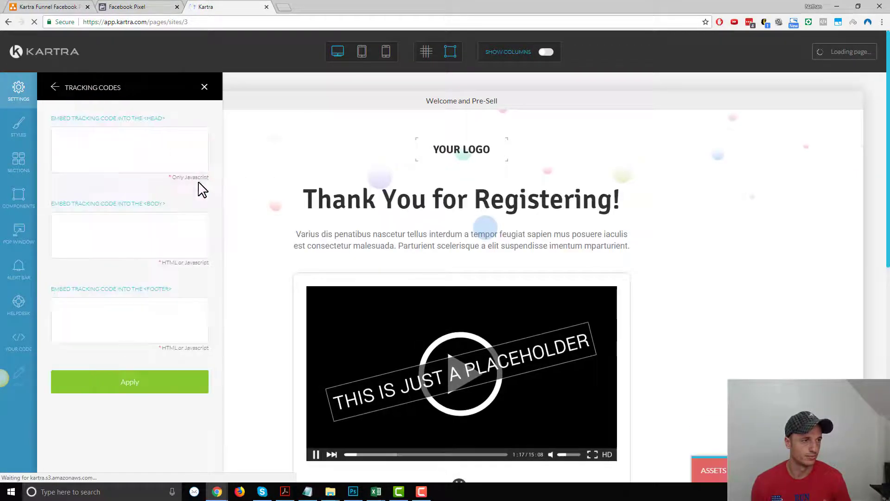
click(160, 220)
key(ctrl+v)
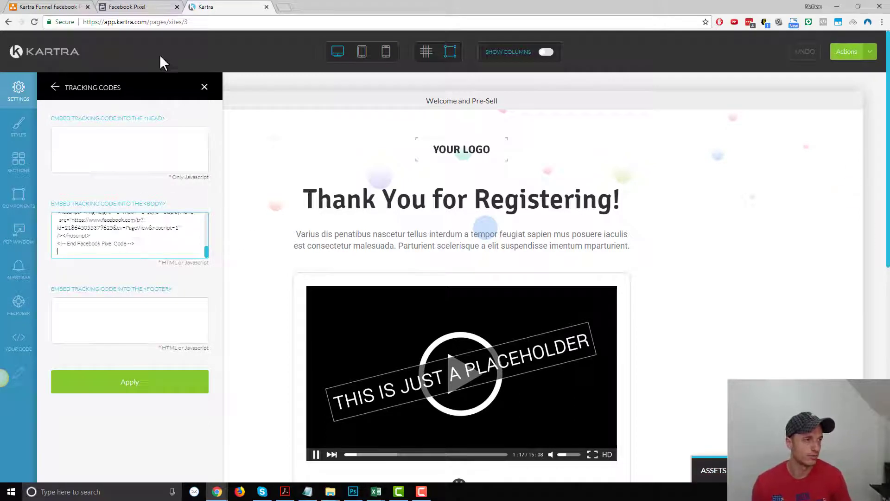
Step: Inspect the Lead event tag on the Welcome & Pre-Sell box in the funnel diagram
click(62, 7)
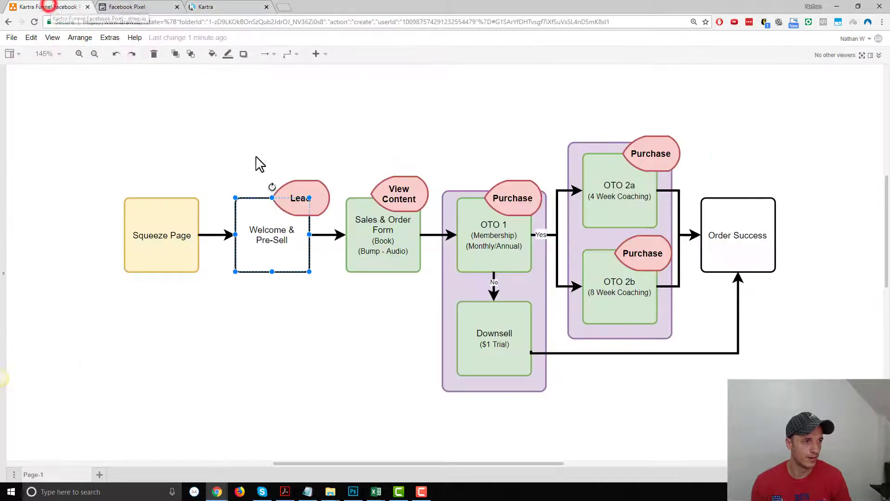
click(319, 195)
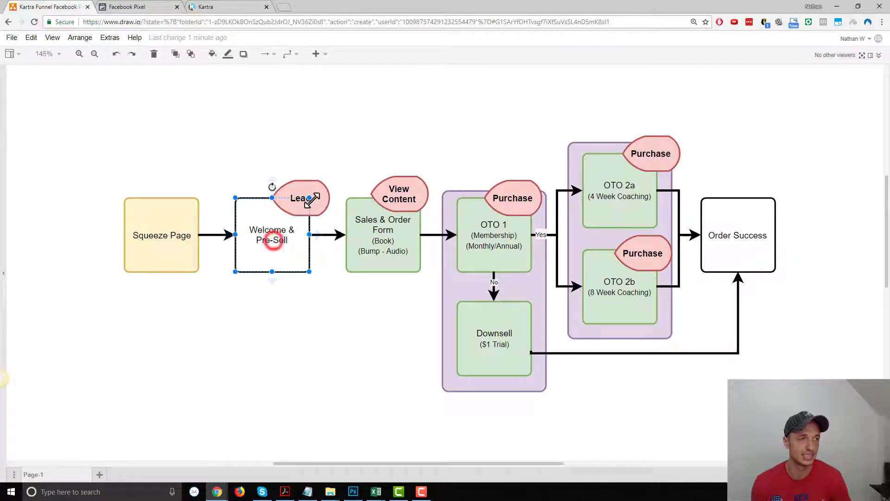
click(153, 6)
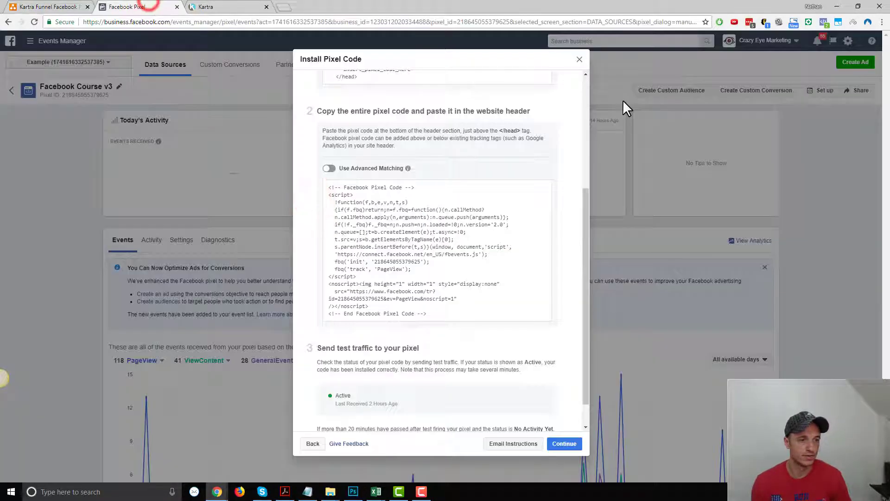
Step: Continue to the events step and paste the pixel code into a new Notepad window
click(573, 444)
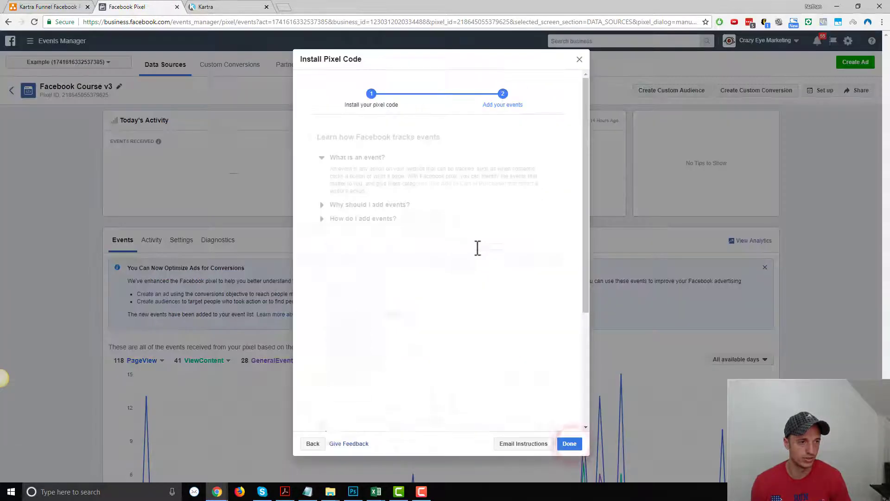
scroll(447, 285, down, 2)
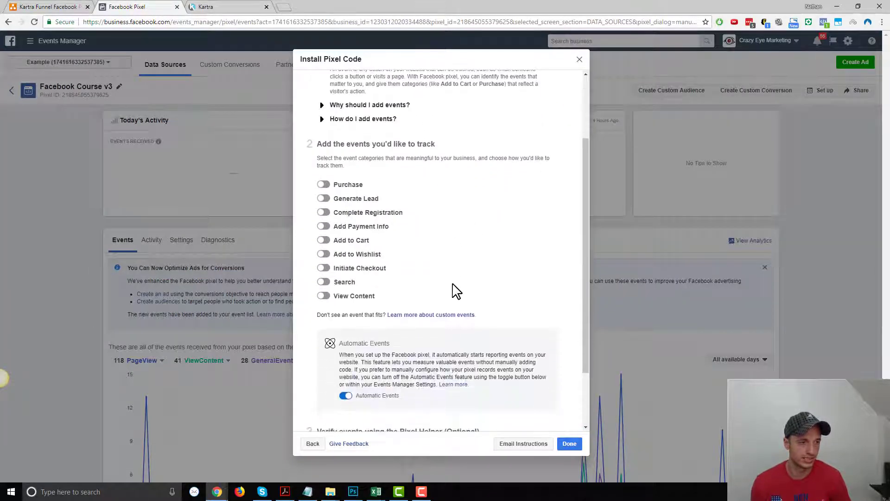
click(99, 491)
text(not)
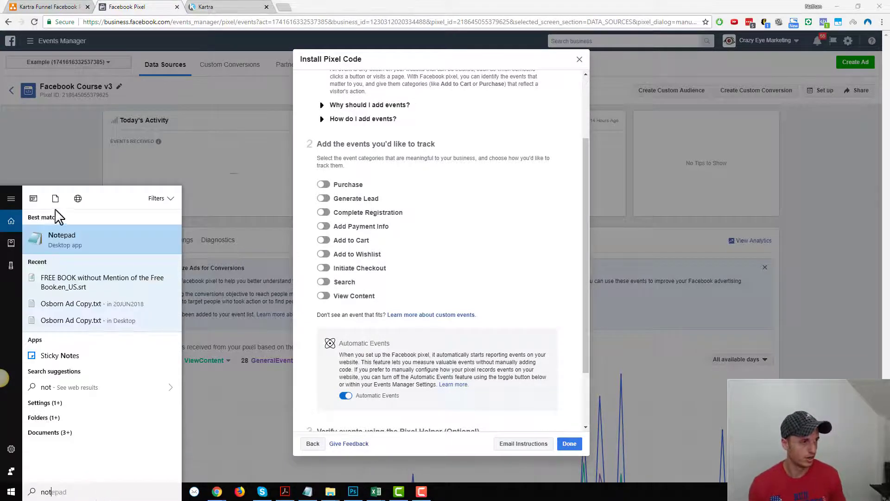
click(74, 239)
click(646, 143)
key(ctrl+v)
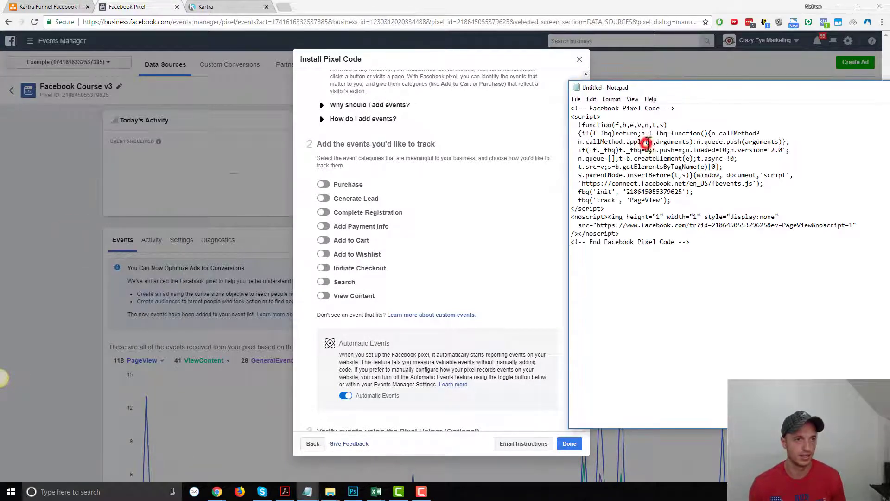
click(683, 95)
drag(683, 95, 889, 95)
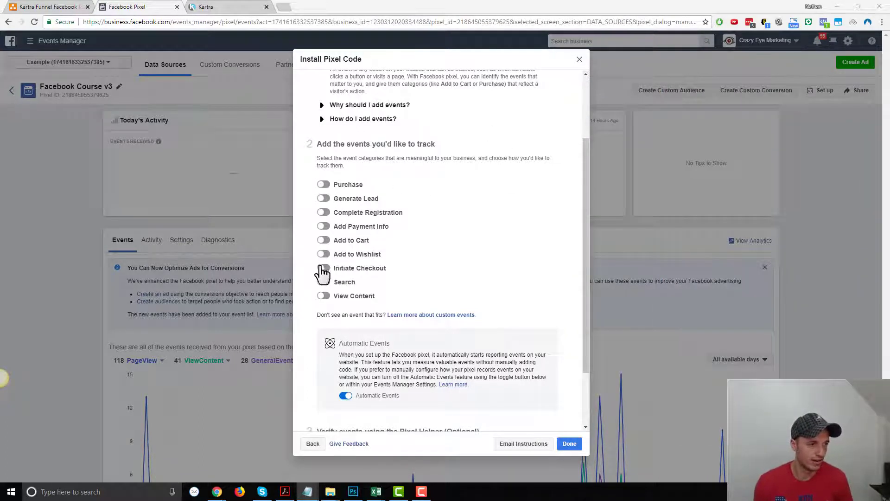
Step: Turn on the Generate Lead event and copy its event code
click(321, 202)
scroll(576, 207, down, 2)
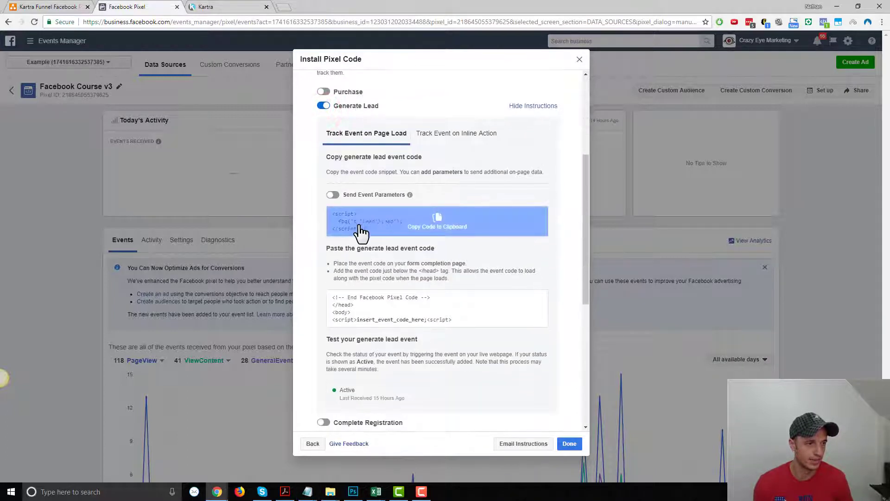
click(426, 224)
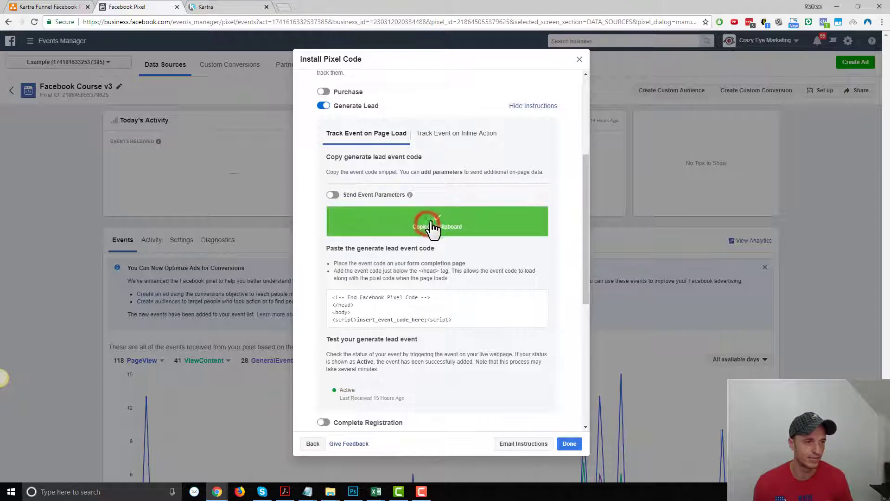
Step: Append the fbq('track', 'Lead') script below the pixel code in Notepad and select everything
key(alt+Tab)
drag(467, 43, 347, 38)
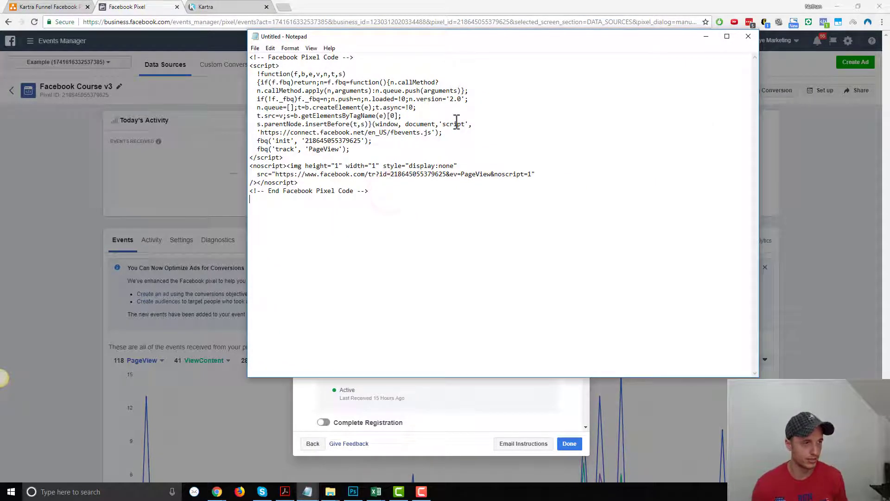
key(ctrl+v)
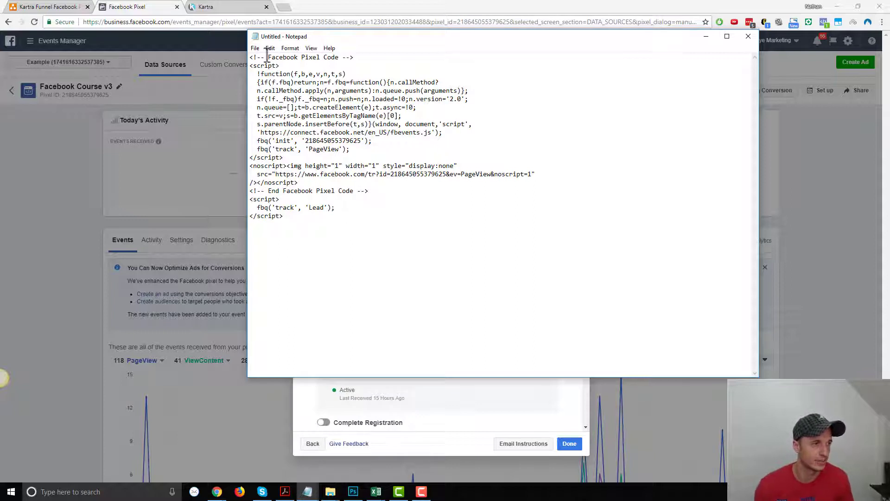
drag(251, 57, 284, 68)
drag(375, 166, 408, 190)
drag(304, 221, 247, 199)
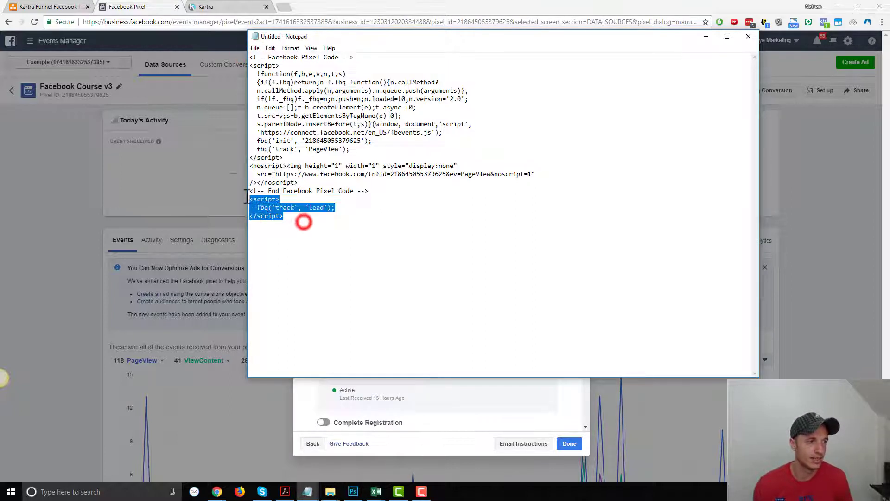
click(303, 218)
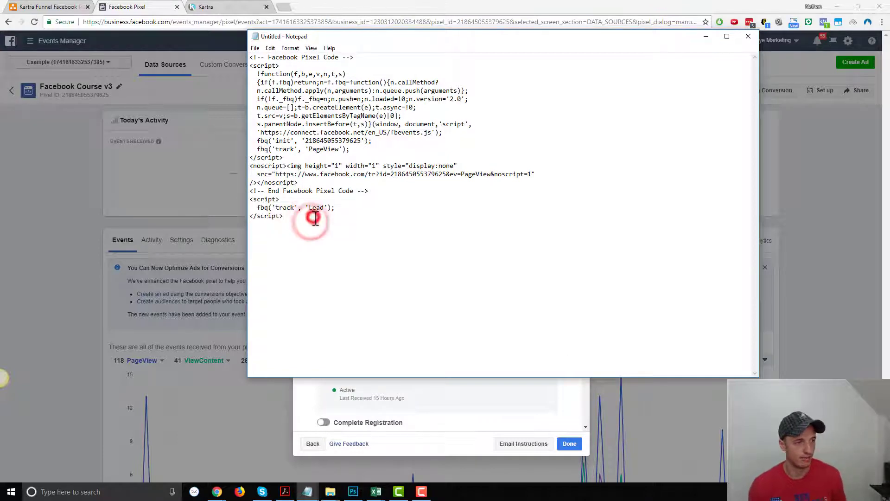
key(ctrl+a)
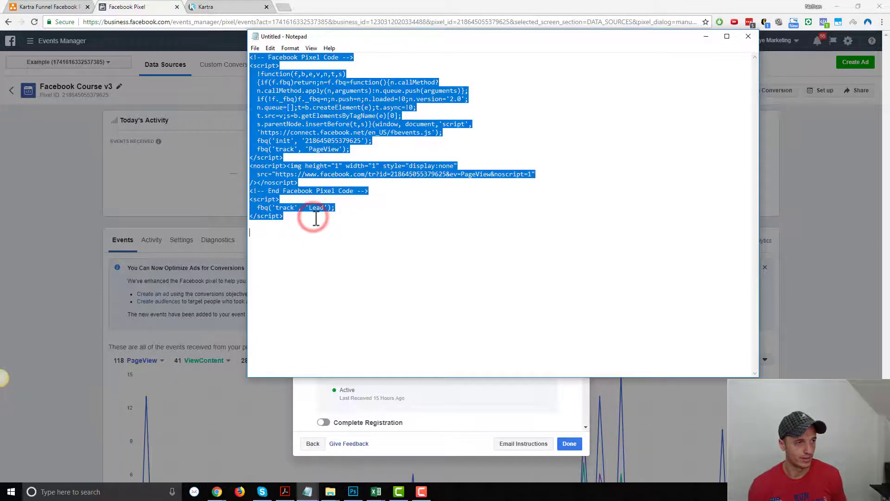
click(374, 41)
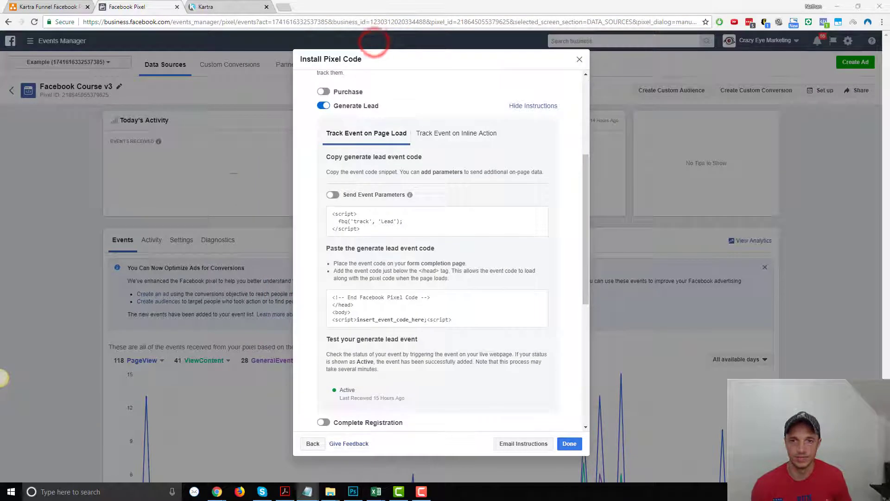
Step: Replace the Welcome and Pre-Sell page's body tracking code with the Lead pixel code and apply it
click(204, 7)
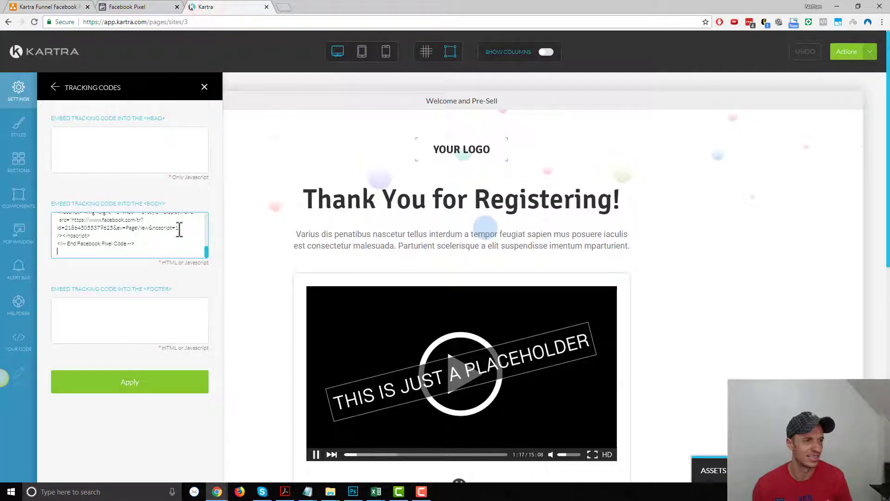
key(ctrl+a)
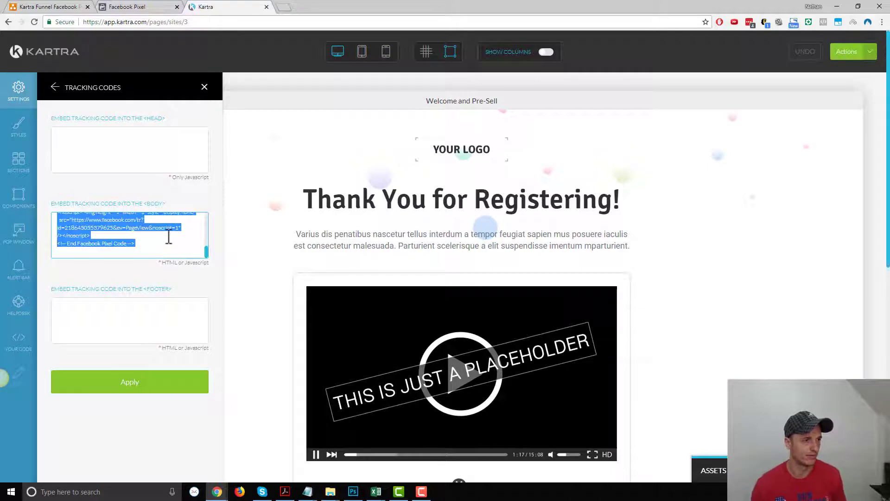
key(BackSpace)
key(BackSpace)
key(BackSpace)
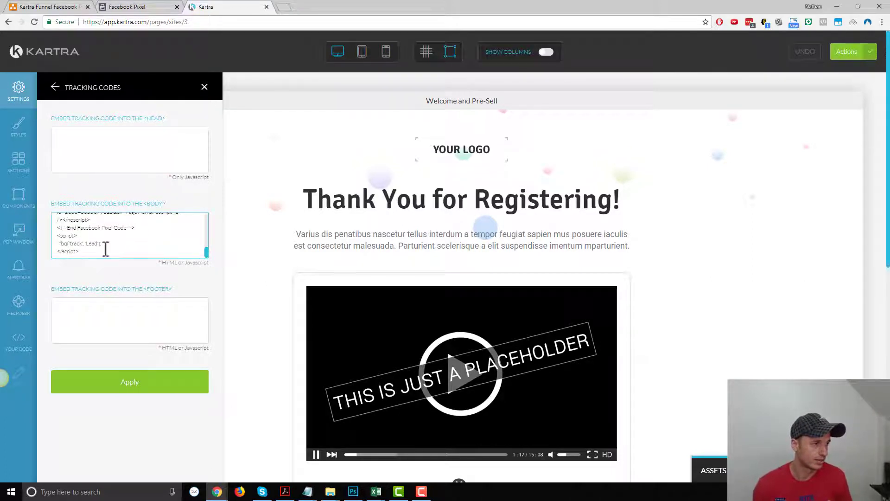
drag(93, 256, 39, 237)
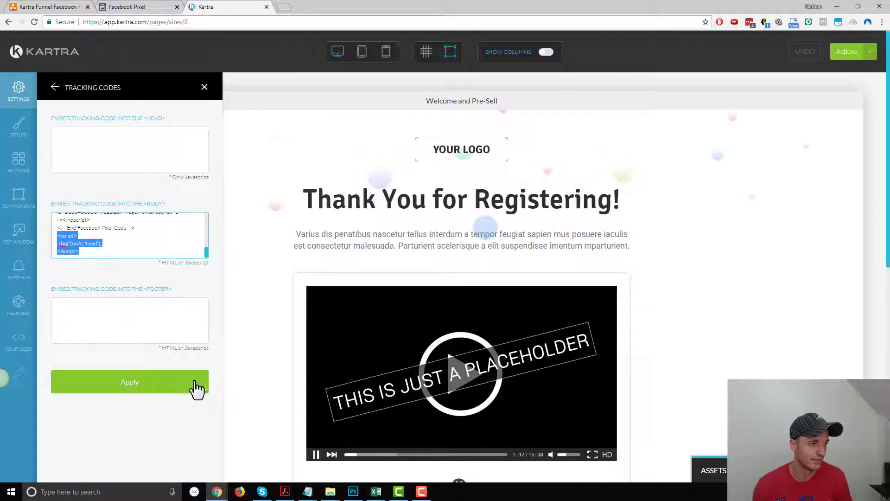
click(139, 384)
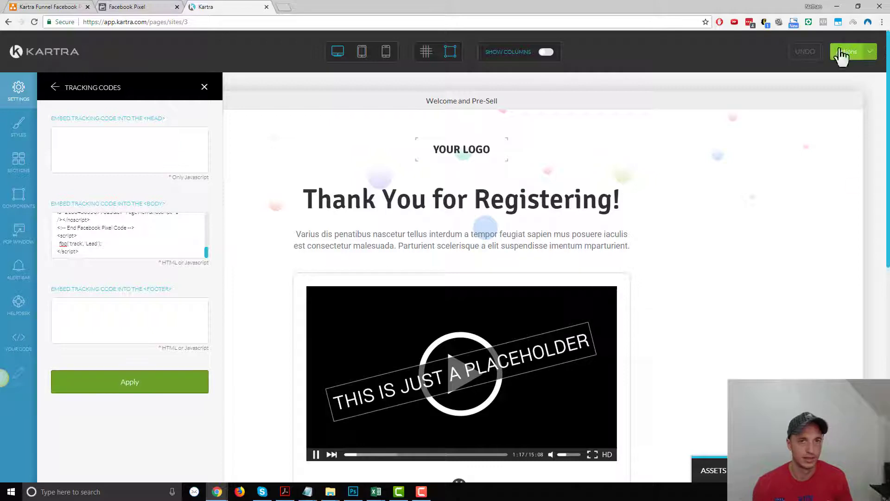
Step: Publish the Welcome and Pre-Sell page live and exit to the Pages dashboard
click(870, 52)
click(808, 132)
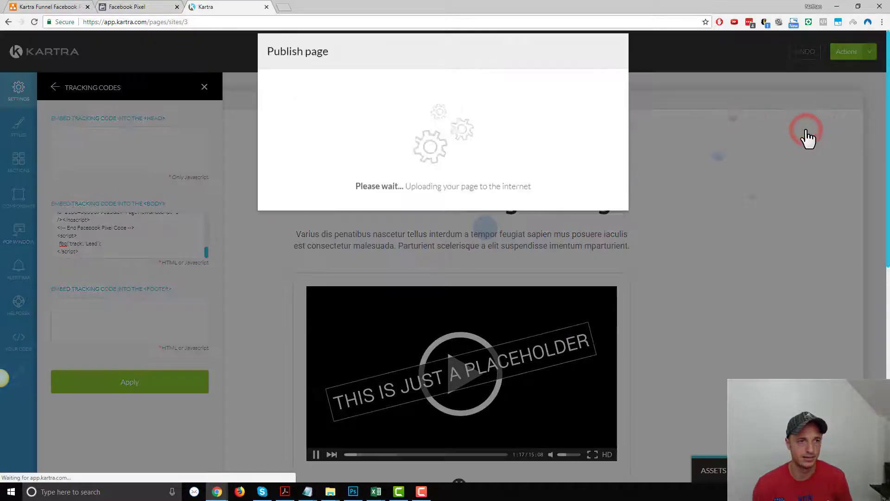
click(602, 72)
click(870, 52)
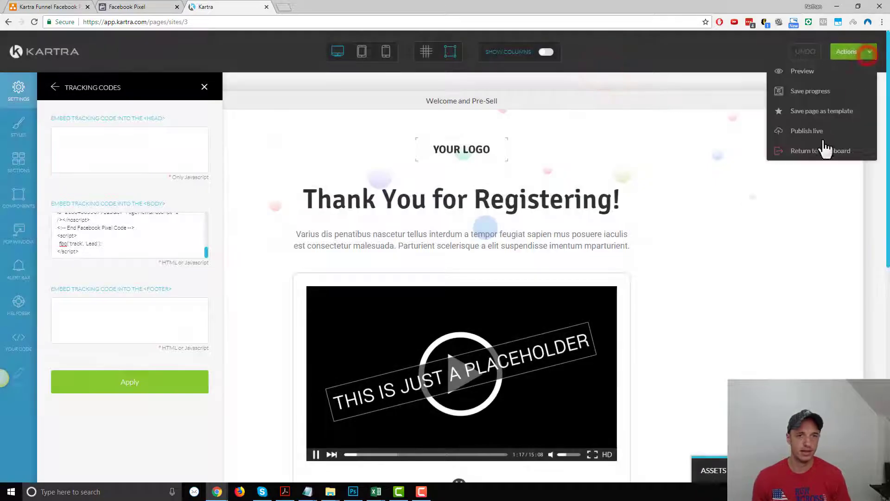
click(818, 155)
click(528, 68)
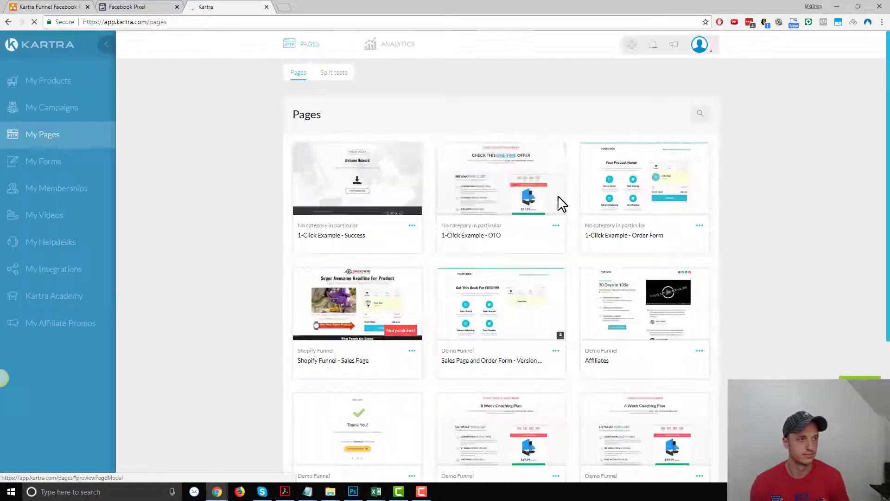
Step: Find the Sales & Order Form step in the funnel and open that Kartra page for editing
click(52, 6)
click(367, 255)
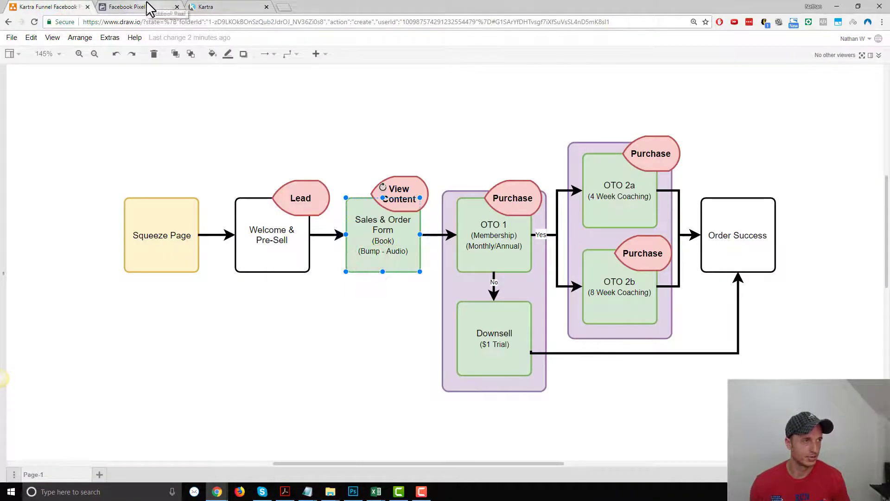
click(202, 7)
scroll(403, 357, down, 7)
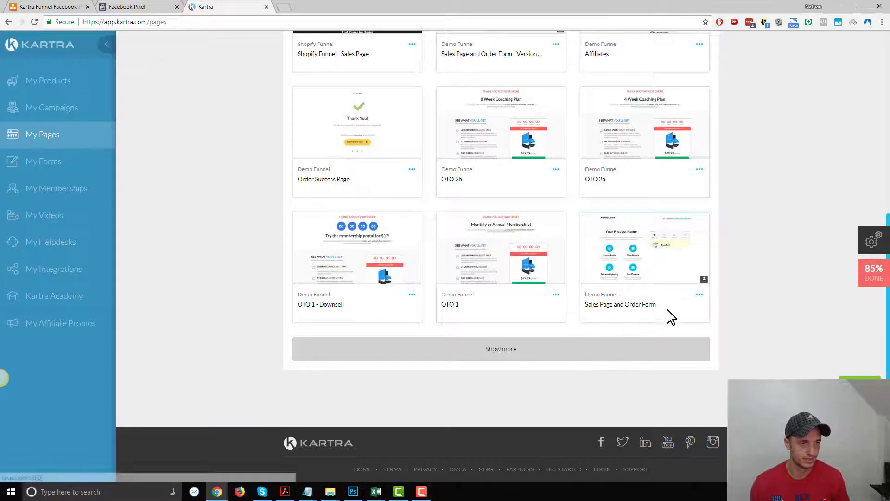
click(699, 294)
click(751, 308)
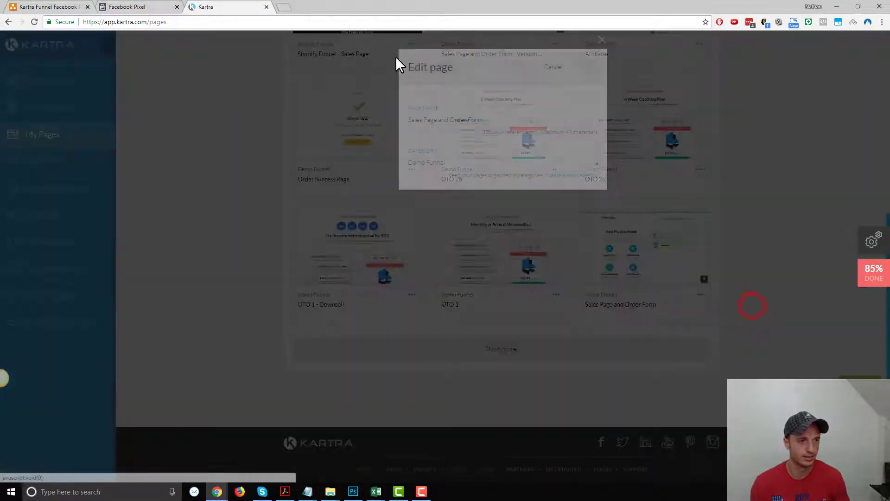
click(579, 68)
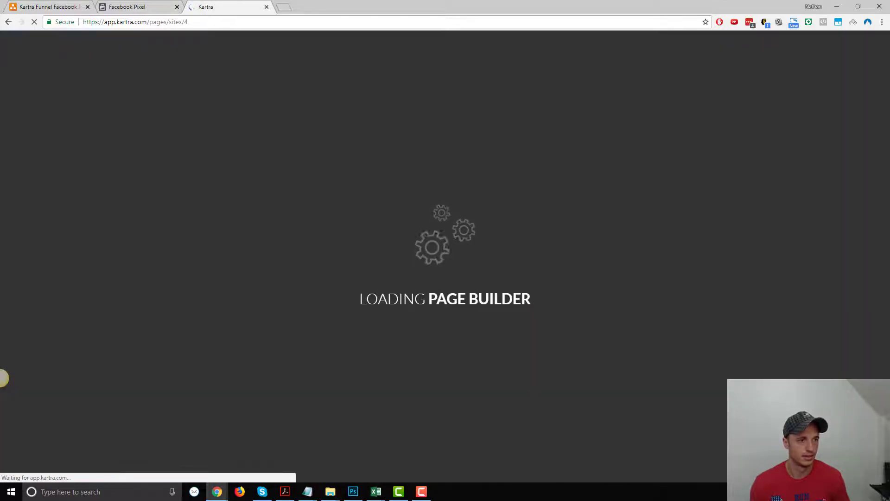
key(alt+Tab)
key(alt+Tab)
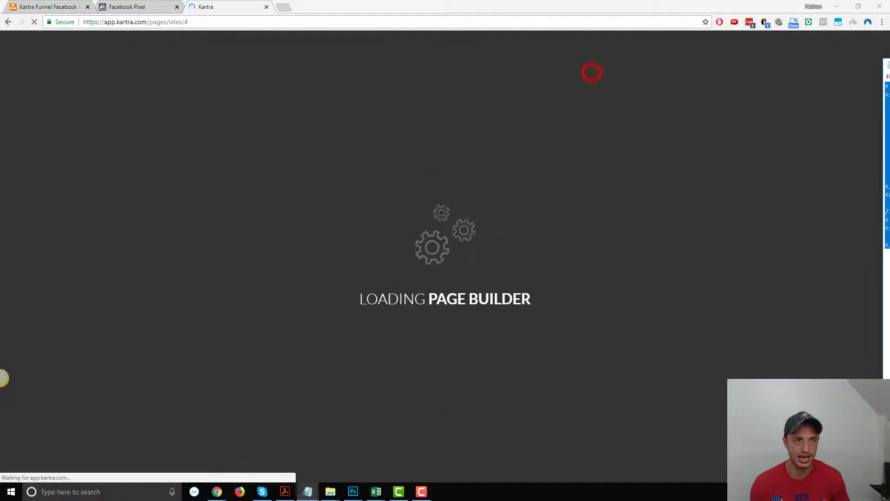
click(130, 7)
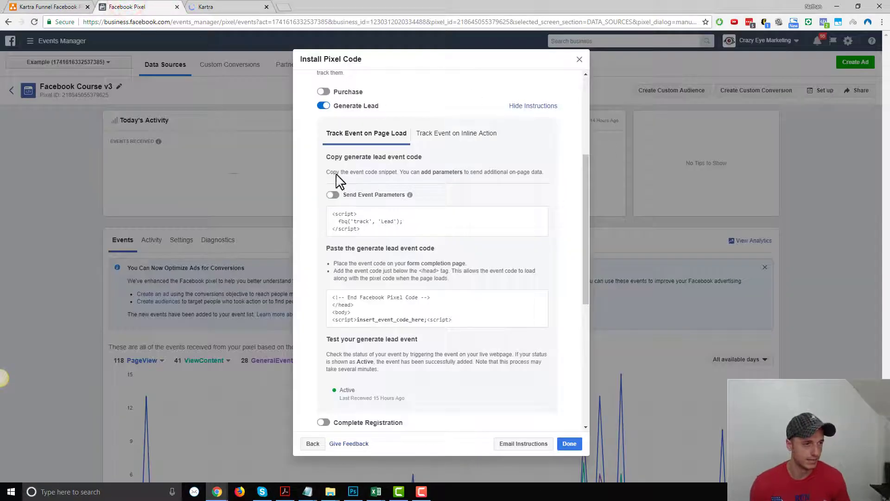
Step: Turn on the View Content event in Install Pixel Code and copy its code
scroll(337, 225, down, 5)
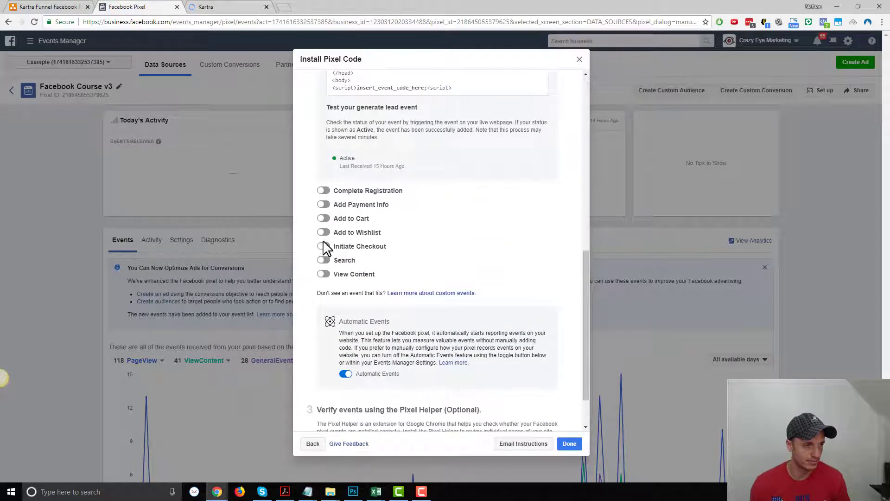
click(324, 275)
scroll(468, 275, down, 4)
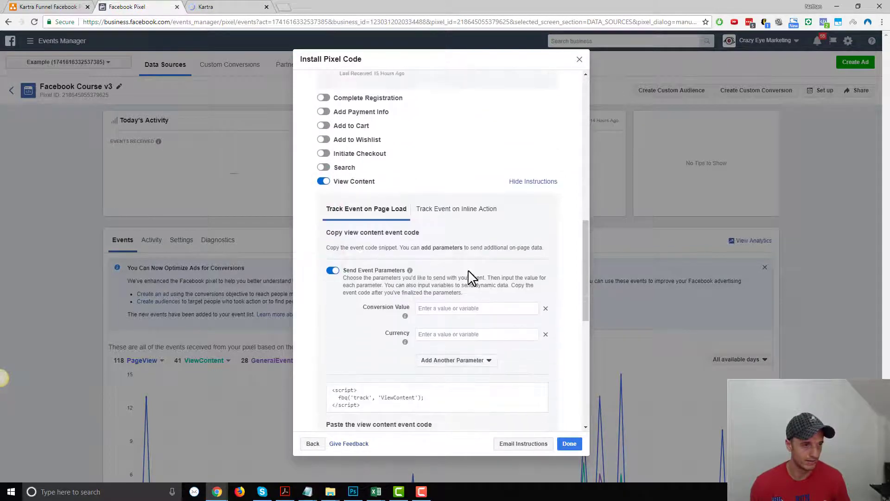
scroll(466, 281, down, 2)
click(424, 211)
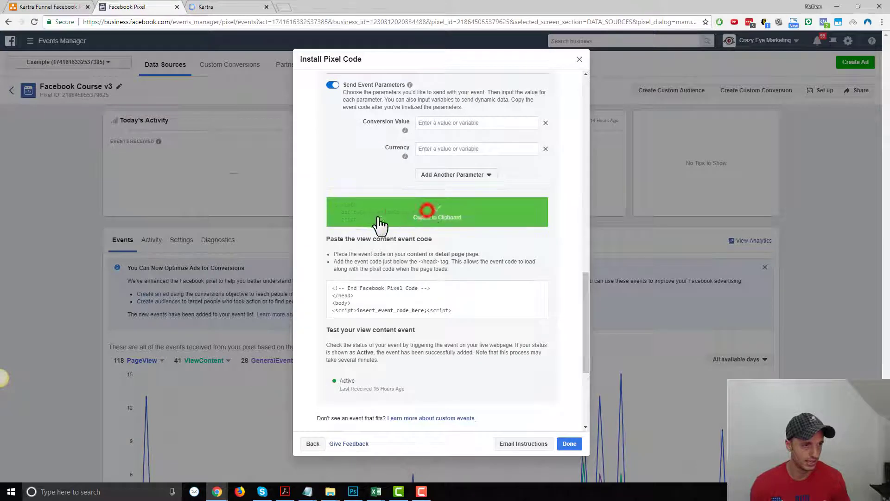
Step: In Notepad, swap the Lead snippet for the ViewContent code and select all of it
key(alt+Tab)
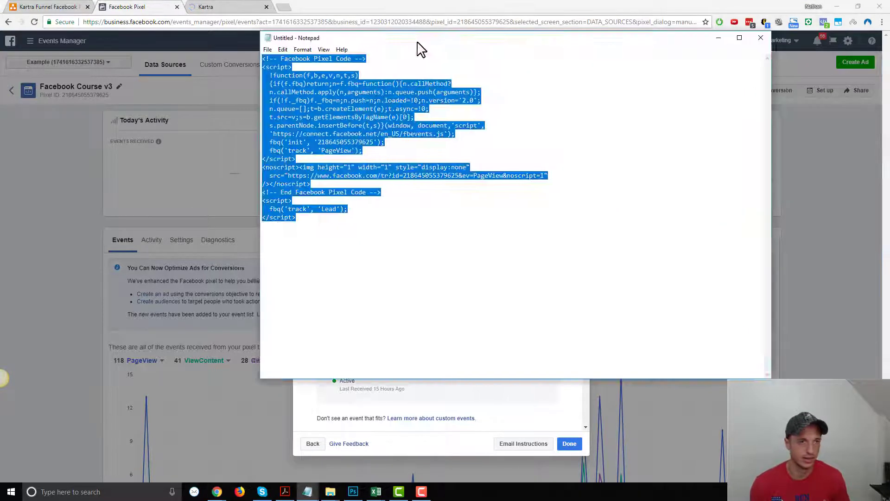
click(453, 174)
drag(335, 221, 315, 201)
key(BackSpace)
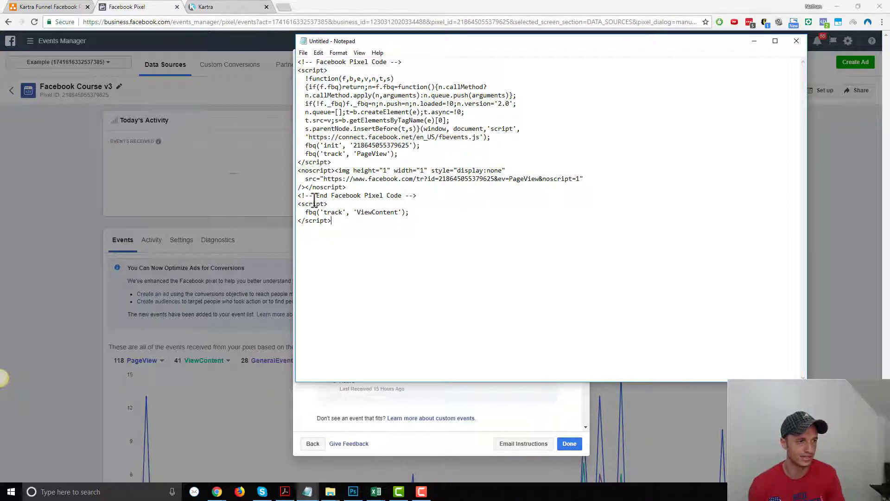
key(ctrl+a)
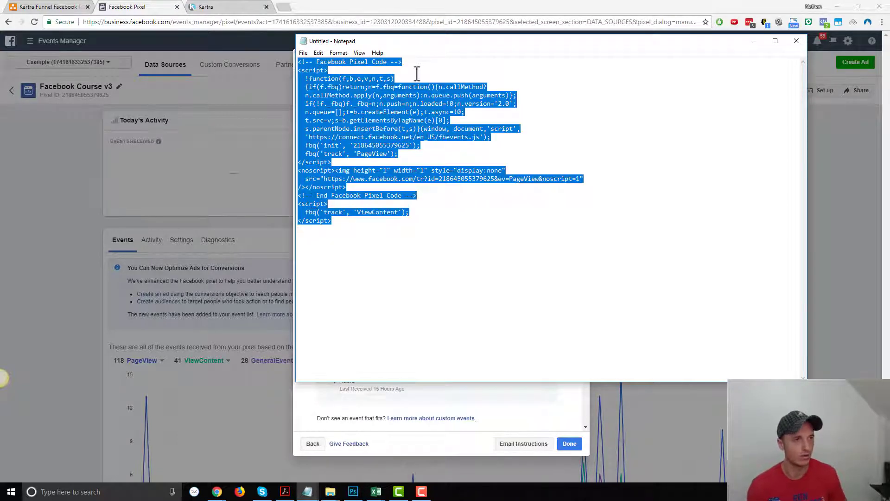
click(209, 8)
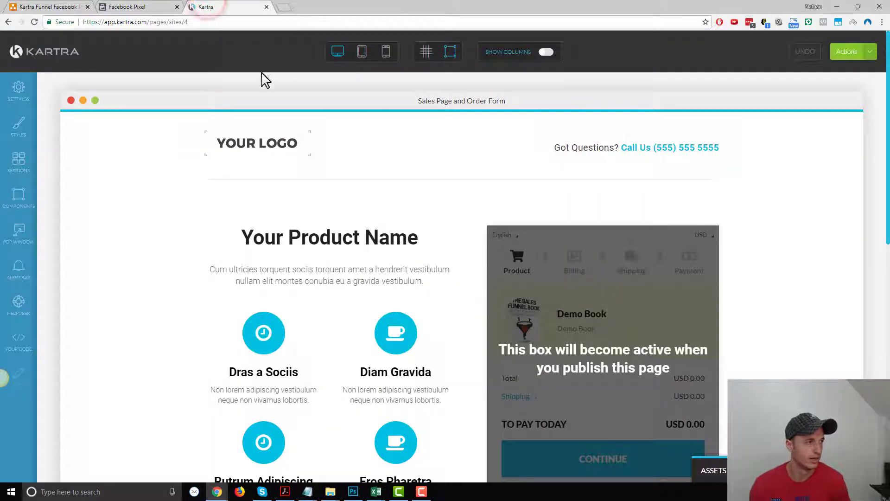
Step: Paste the ViewContent pixel code into the Sales Page's BODY tracking code and apply it
click(17, 89)
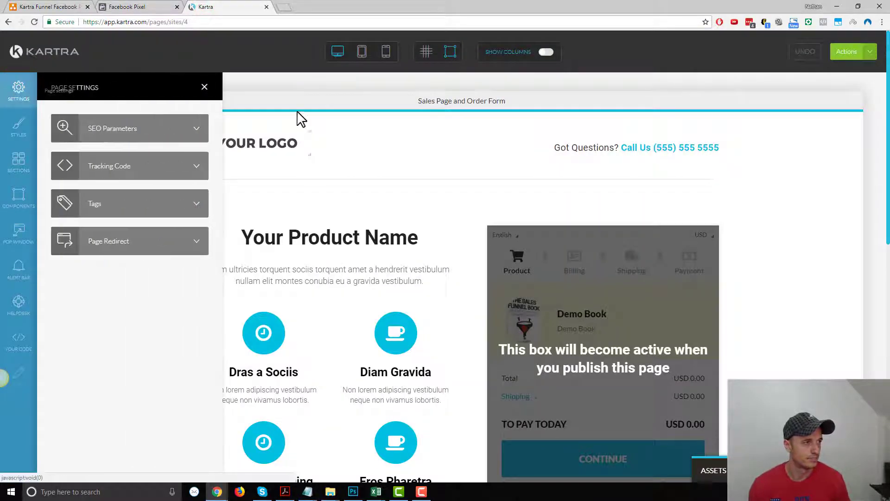
click(195, 166)
click(138, 233)
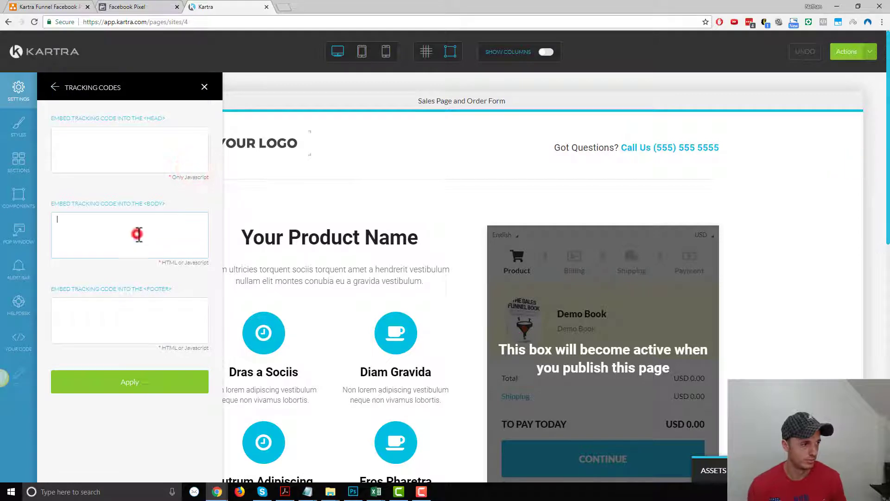
key(ctrl+v)
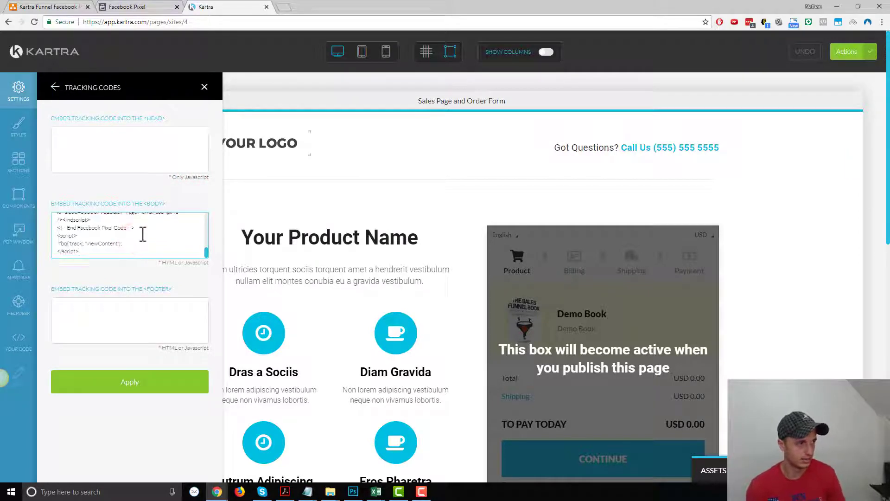
click(152, 383)
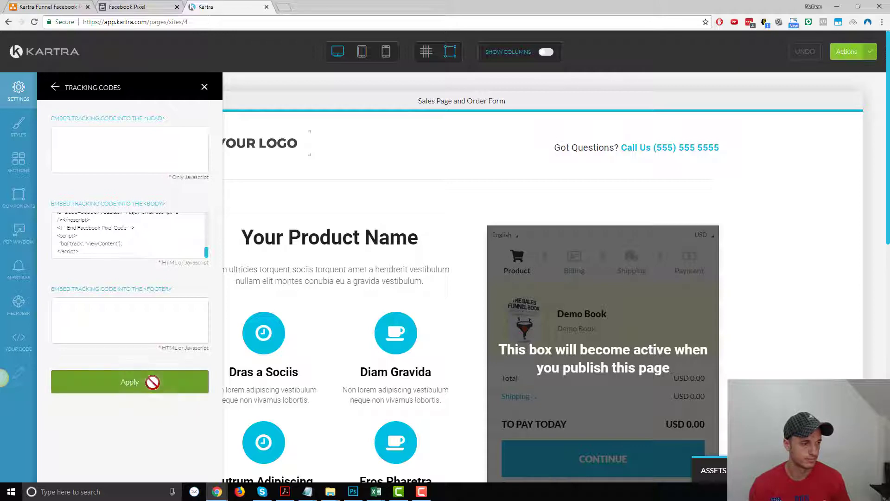
Step: Publish the Sales Page and Order Form live and exit to the Pages dashboard
click(867, 52)
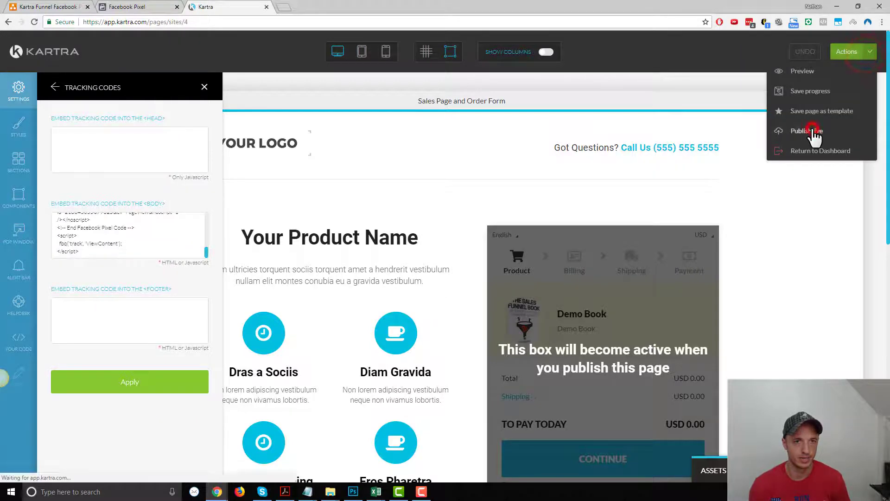
click(815, 131)
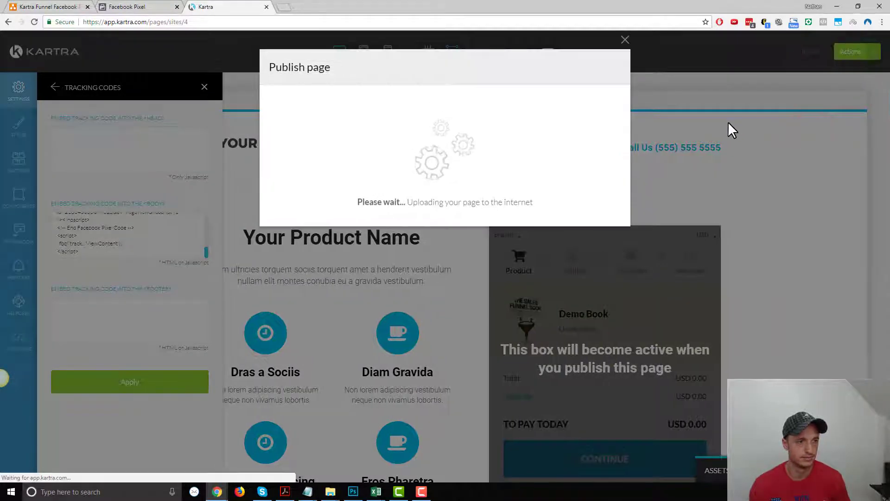
click(607, 69)
click(863, 53)
click(833, 149)
click(527, 69)
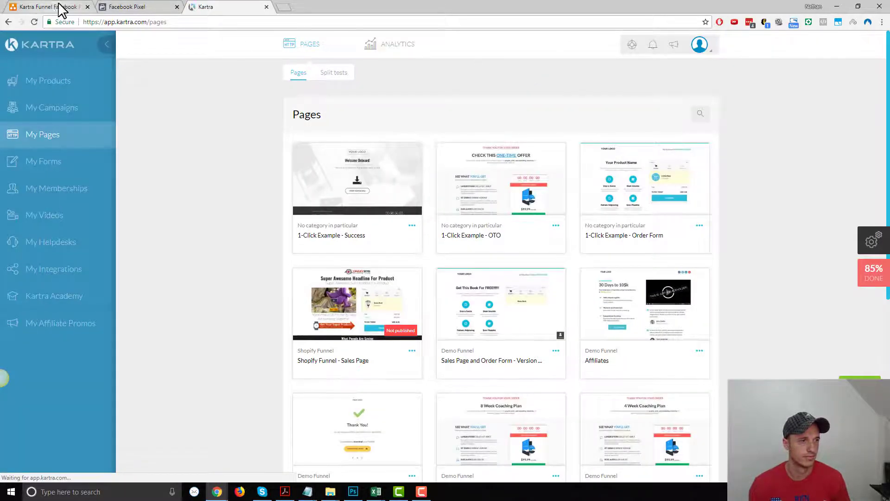
Step: Open the OTO 1 page for editing from the Pages list
scroll(496, 280, down, 7)
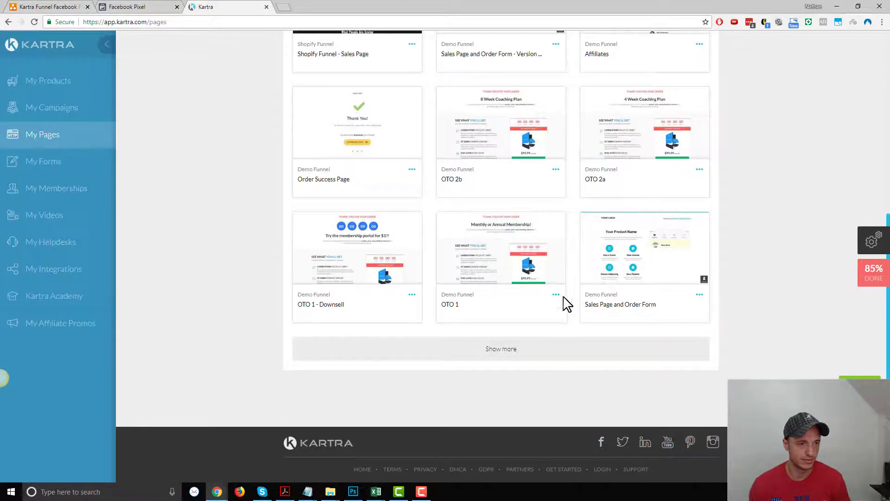
click(557, 295)
click(604, 306)
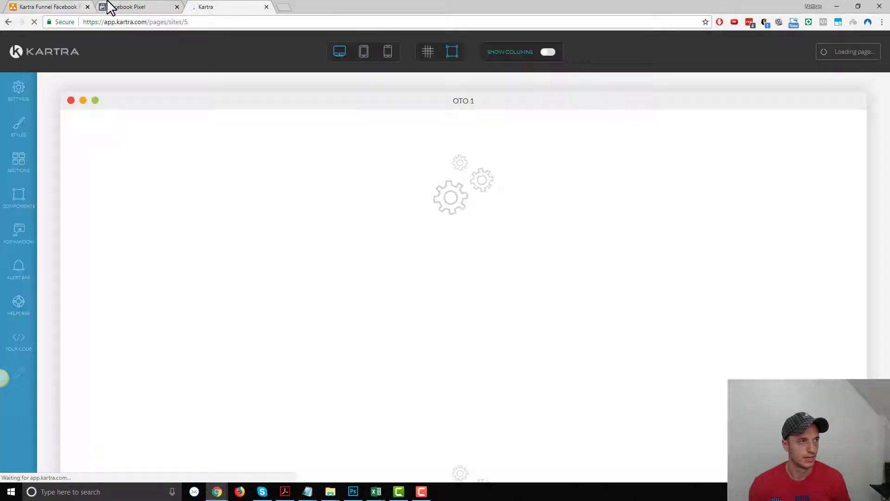
click(135, 7)
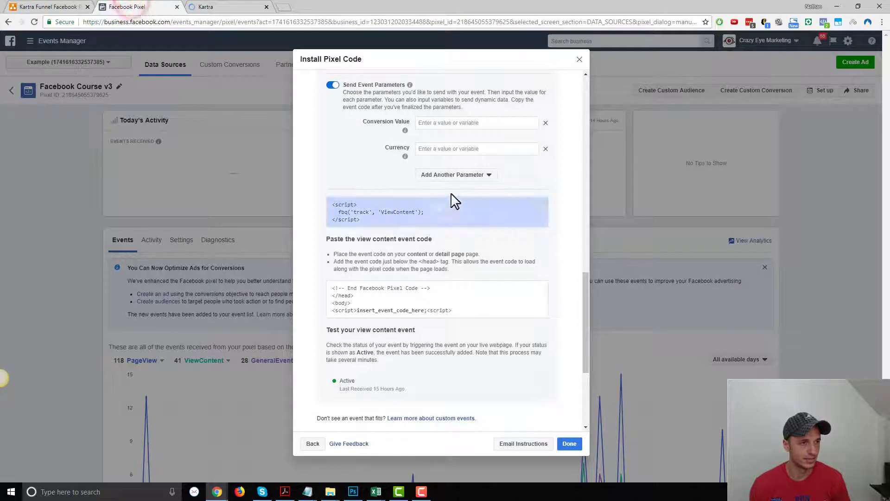
Step: Switch the shown event code to Purchase, leaving View Content and Generate Lead off
scroll(407, 215, up, 3)
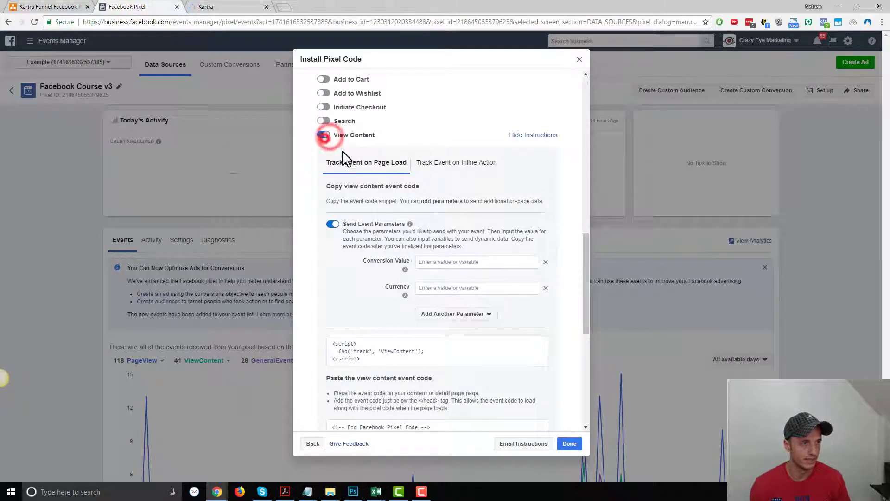
scroll(327, 137, up, 1)
click(323, 181)
scroll(327, 163, up, 5)
click(323, 143)
click(323, 129)
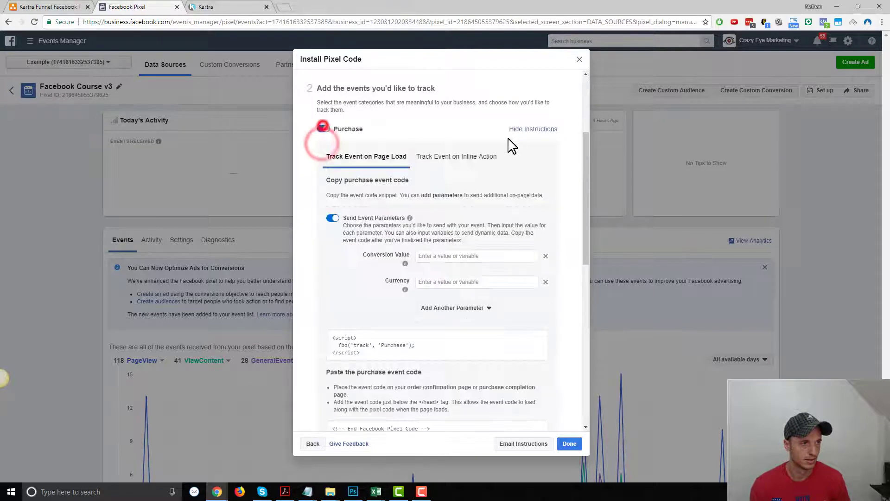
scroll(413, 221, down, 1)
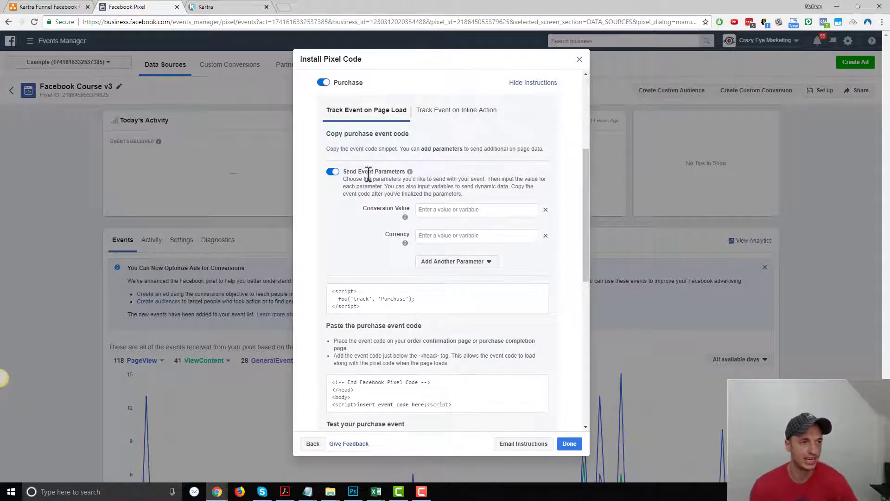
scroll(415, 312, down, 5)
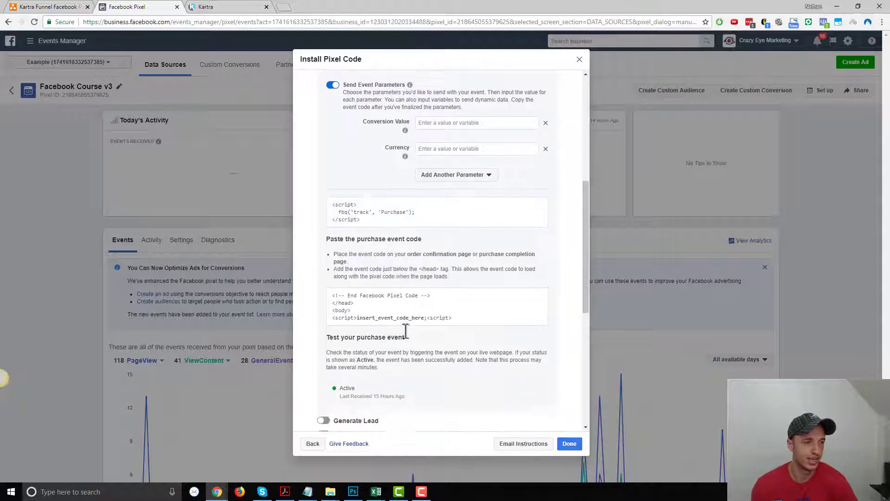
click(323, 276)
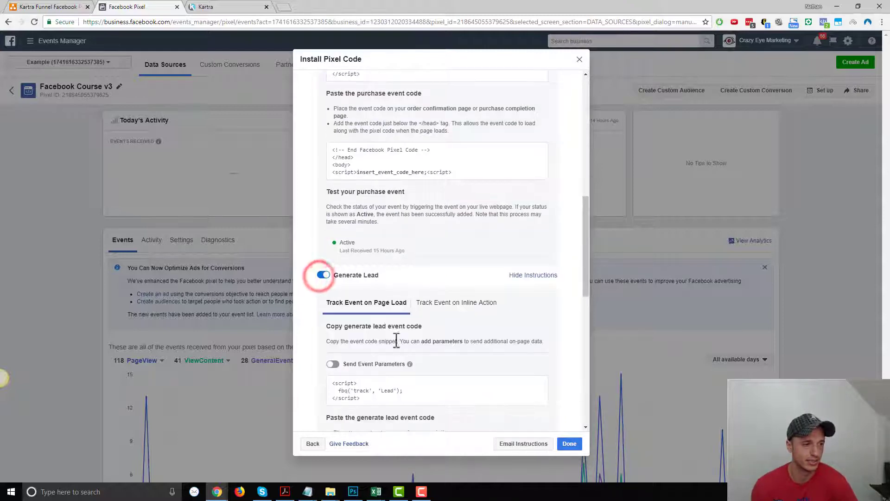
scroll(394, 339, down, 2)
click(335, 272)
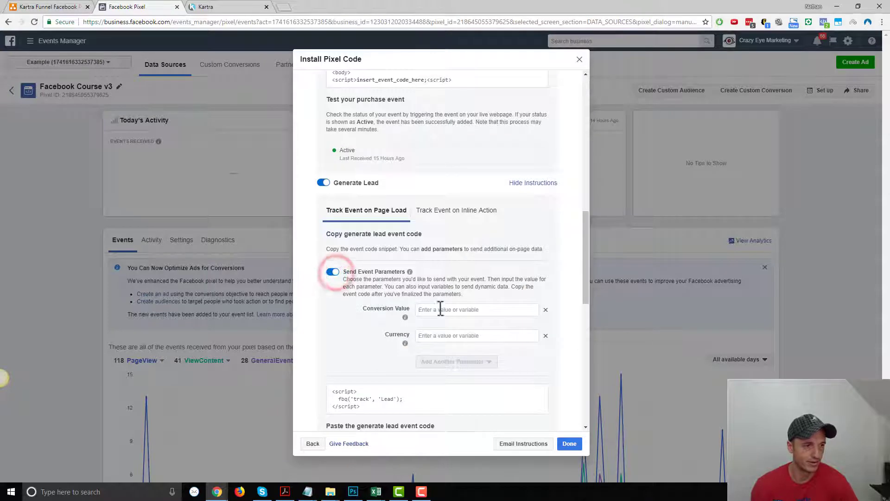
click(332, 272)
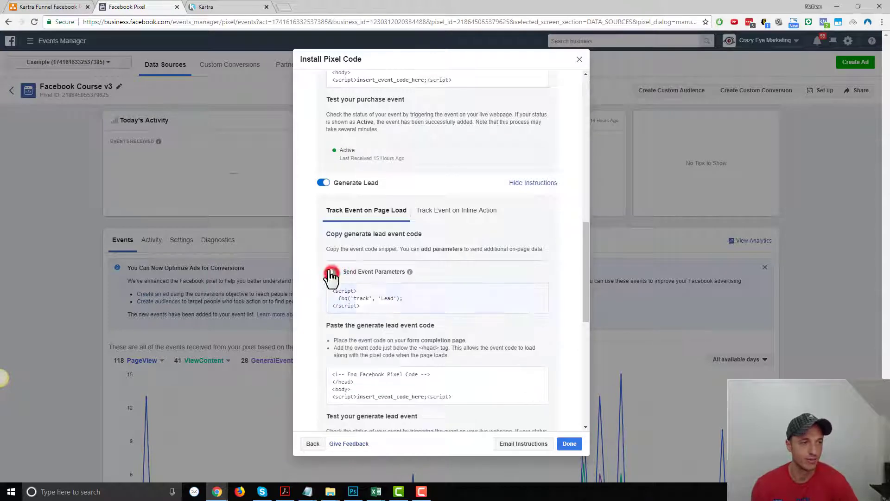
click(323, 182)
scroll(351, 228, up, 7)
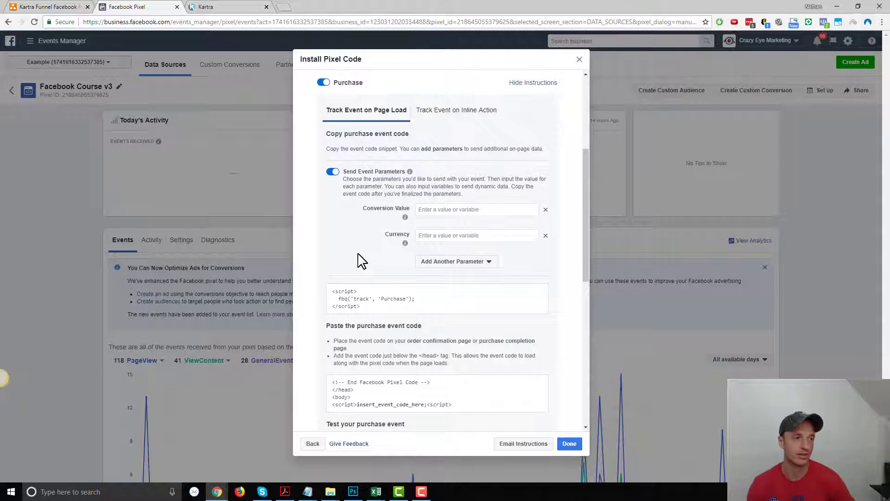
Step: Set conversion value 7 and currency USD, then copy the Purchase event code
click(456, 209)
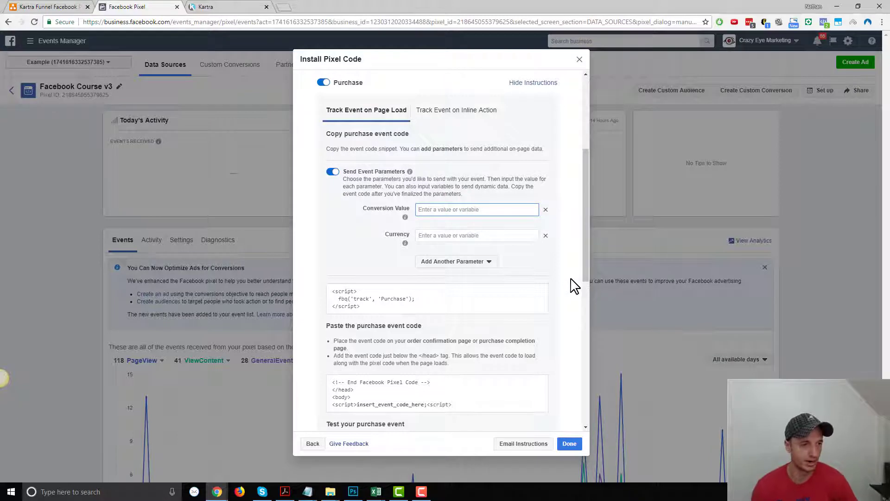
text(7)
click(468, 235)
text(USD)
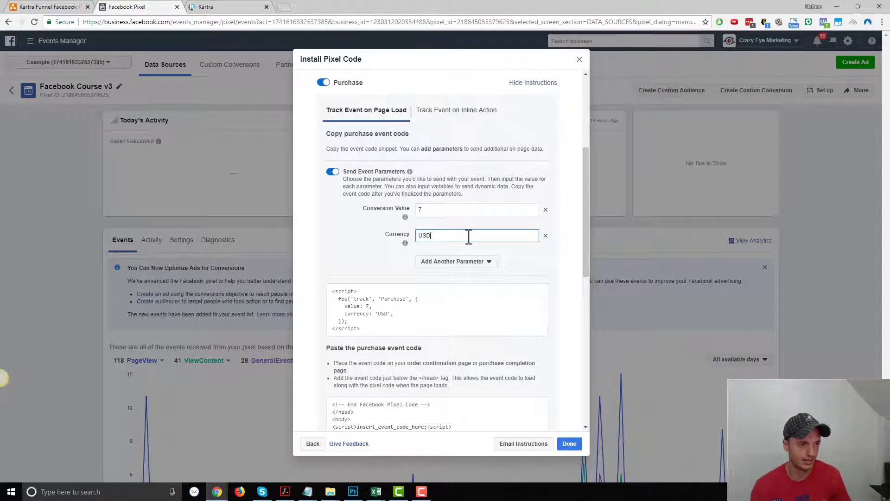
mouse_move(357, 328)
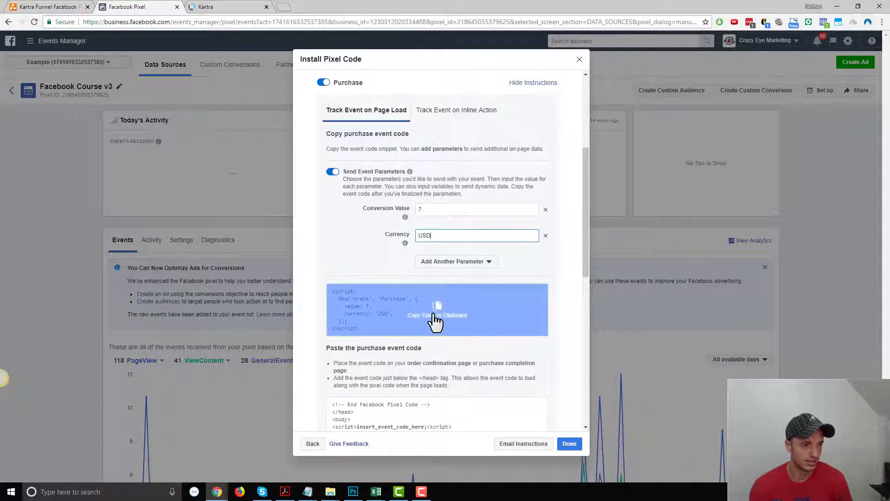
click(440, 322)
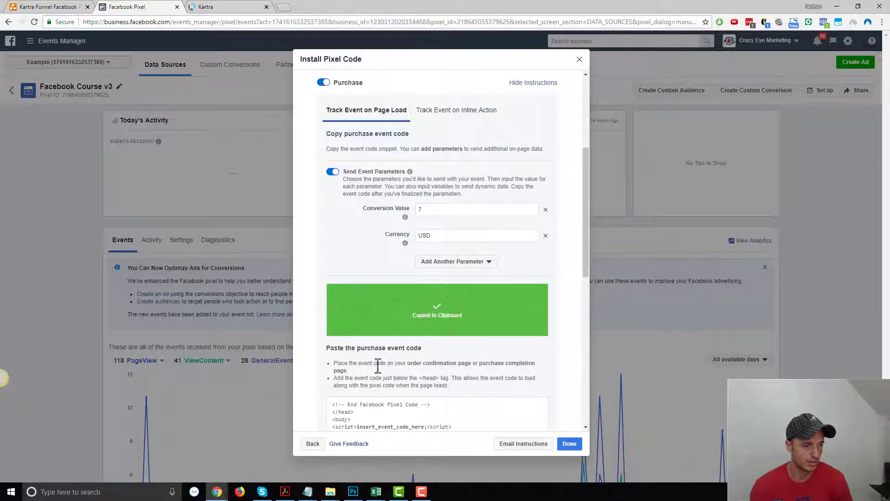
mouse_move(307, 491)
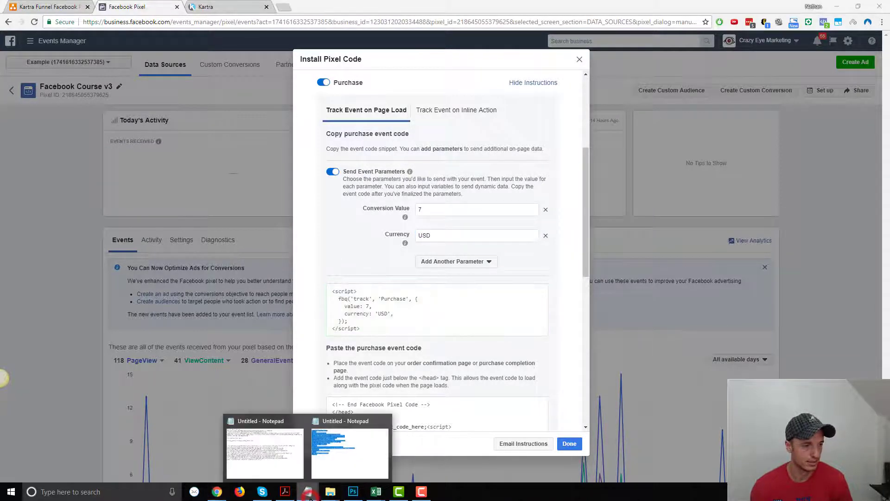
click(333, 448)
Step: Replace Notepad's ViewContent lines with the Purchase snippet (value 7, USD) and select all
click(384, 244)
drag(297, 204, 346, 222)
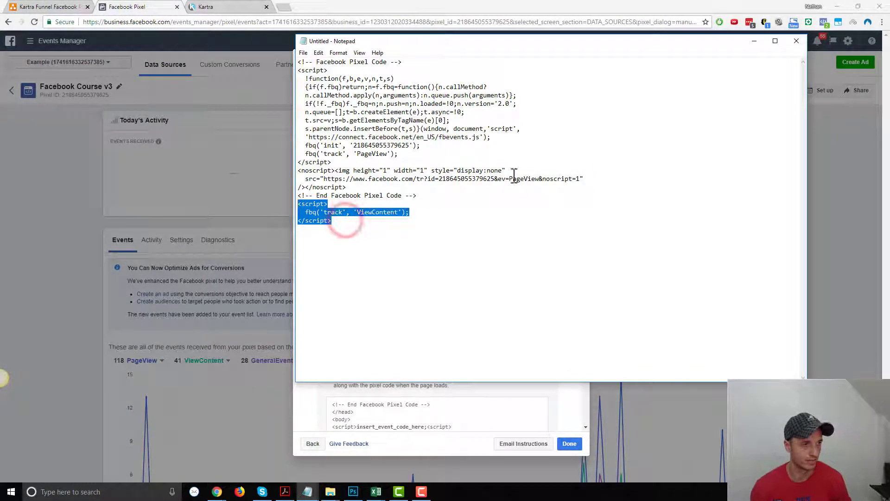
key(BackSpace)
key(ctrl+v)
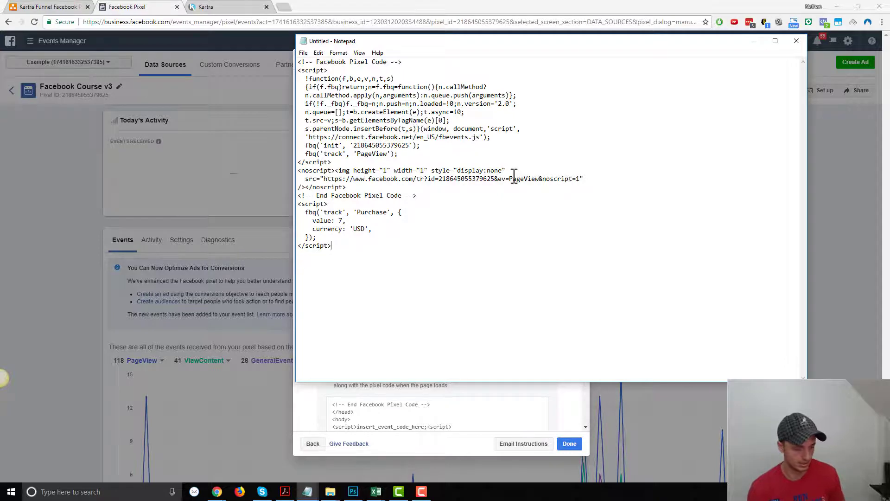
key(ctrl+a)
click(209, 7)
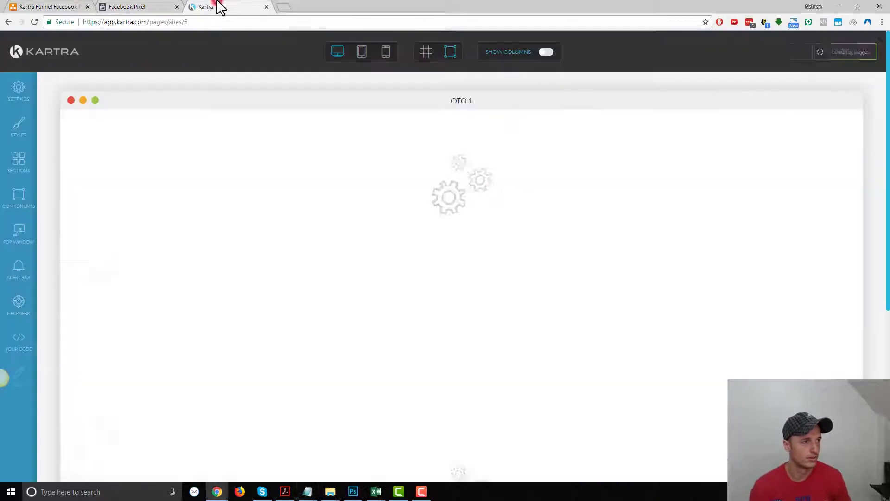
Step: Paste the pixel and Purchase code into OTO 1's BODY tracking code and apply it
click(16, 98)
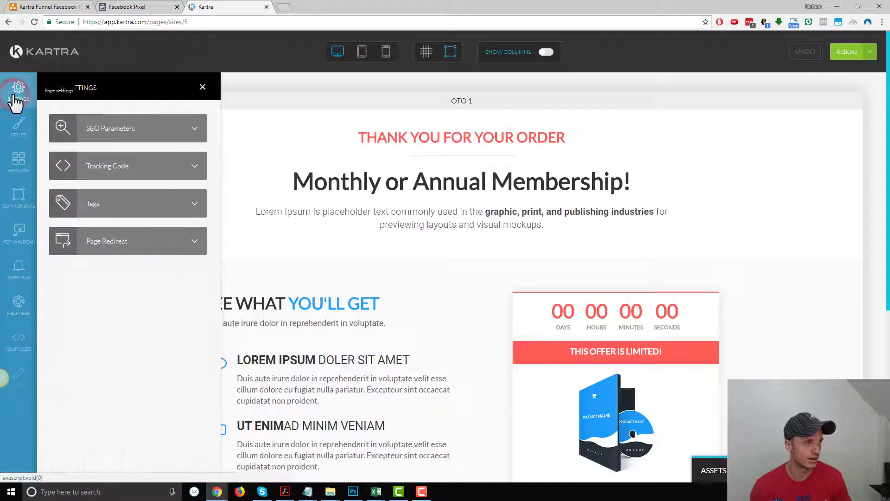
click(191, 171)
click(164, 240)
key(ctrl+v)
click(164, 379)
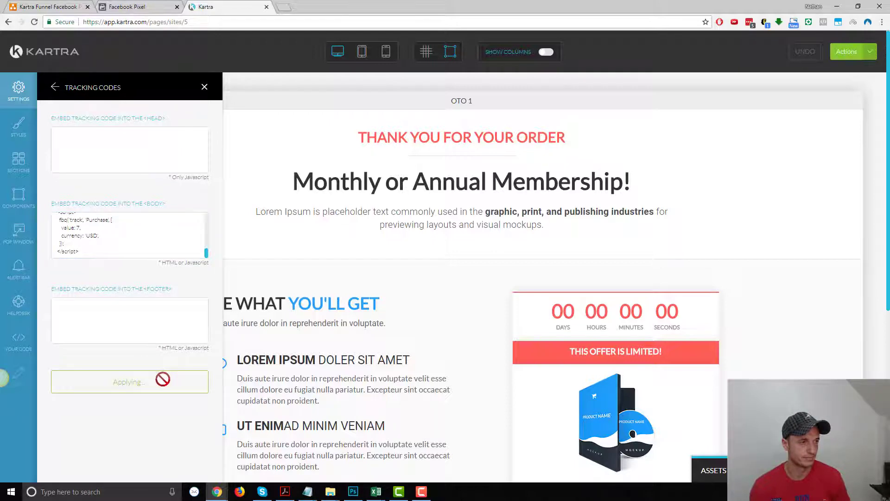
Step: Publish the OTO 1 page and exit to the Pages dashboard
click(869, 51)
click(808, 133)
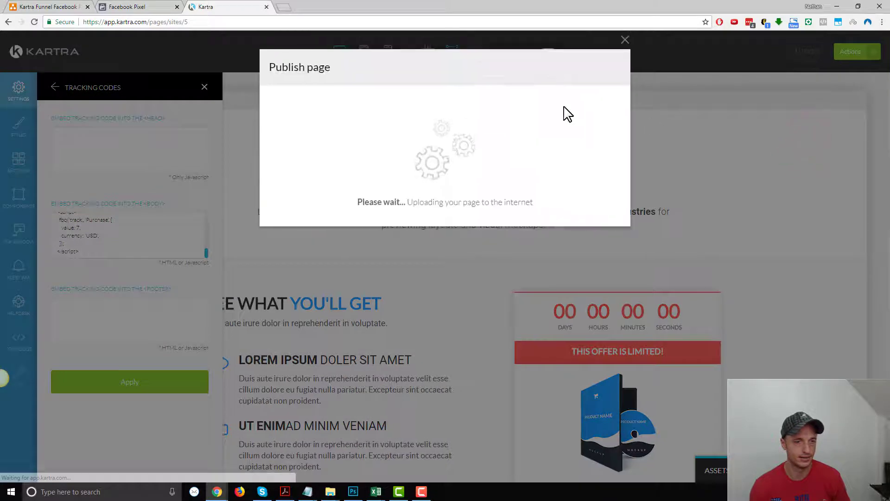
click(613, 68)
click(869, 51)
click(819, 150)
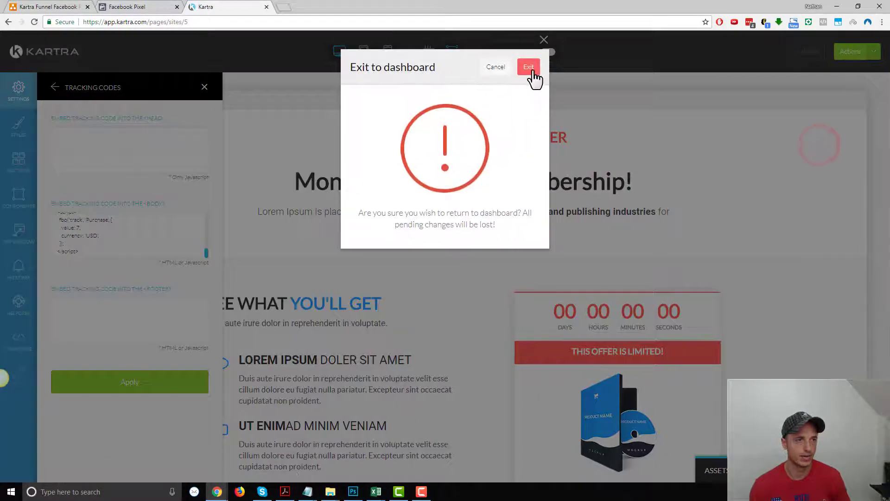
click(531, 69)
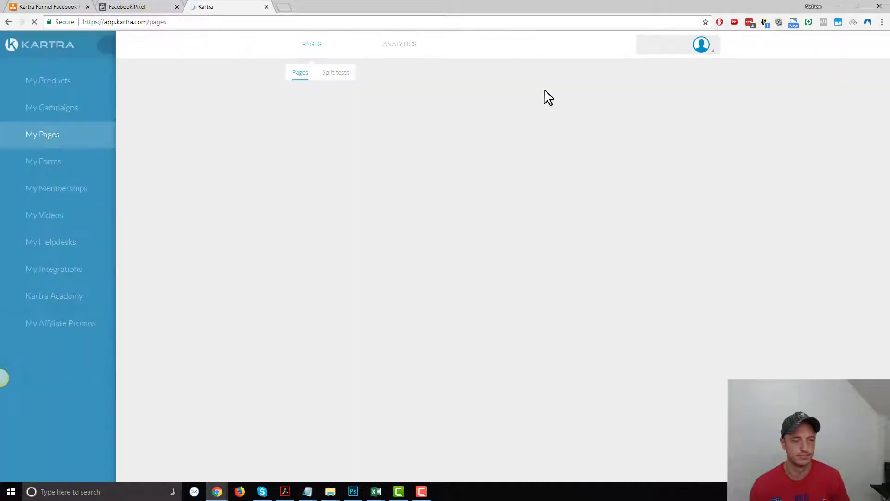
Step: Open the OTO 1 - Downsell page in the builder, checking its Downsell step in the funnel
scroll(224, 155, down, 7)
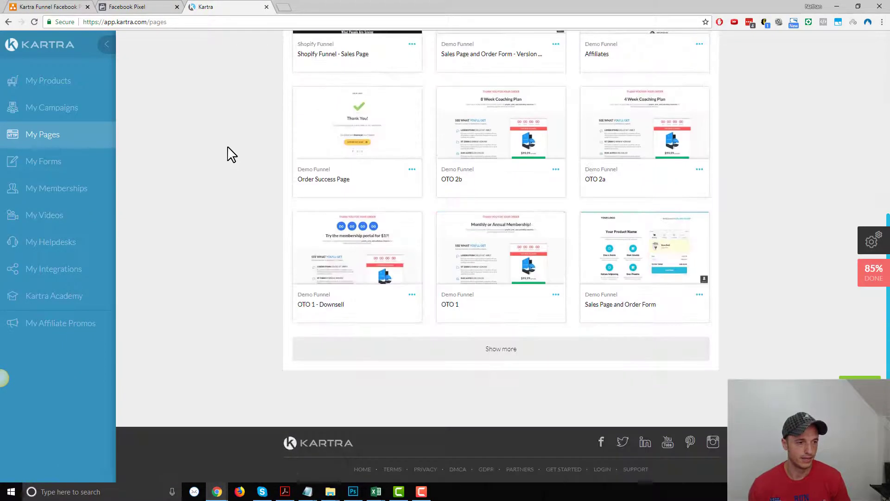
click(412, 295)
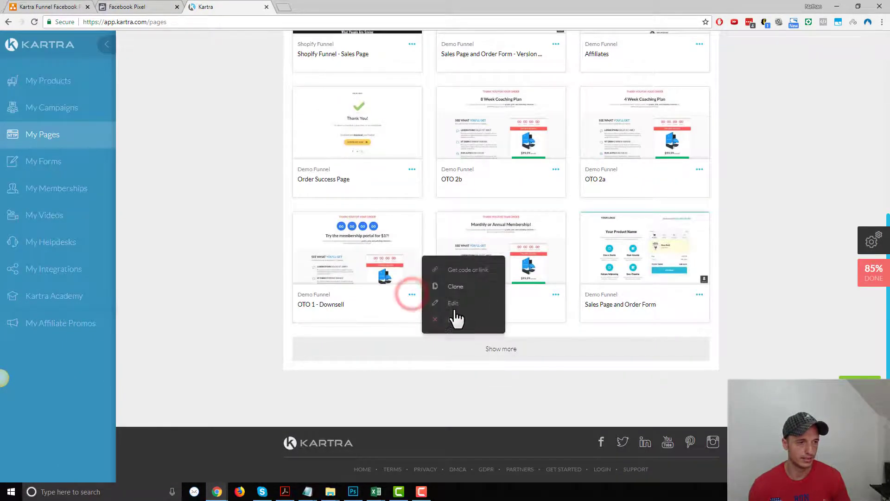
click(456, 308)
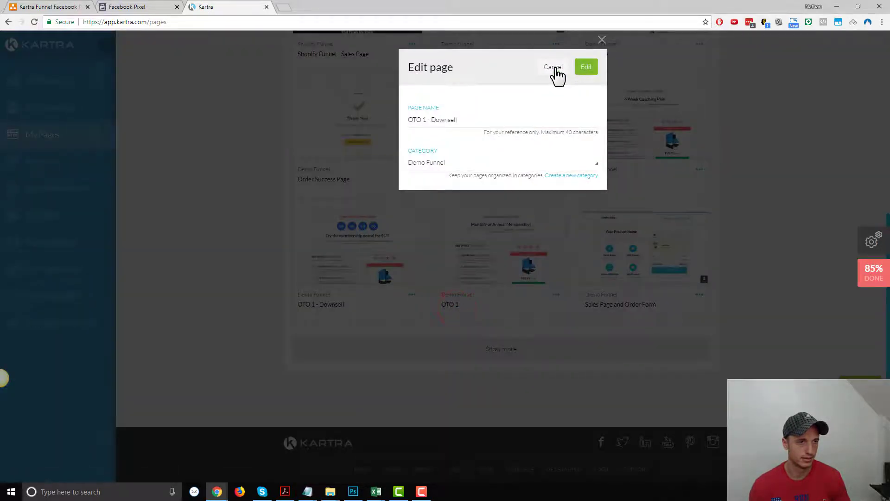
click(585, 68)
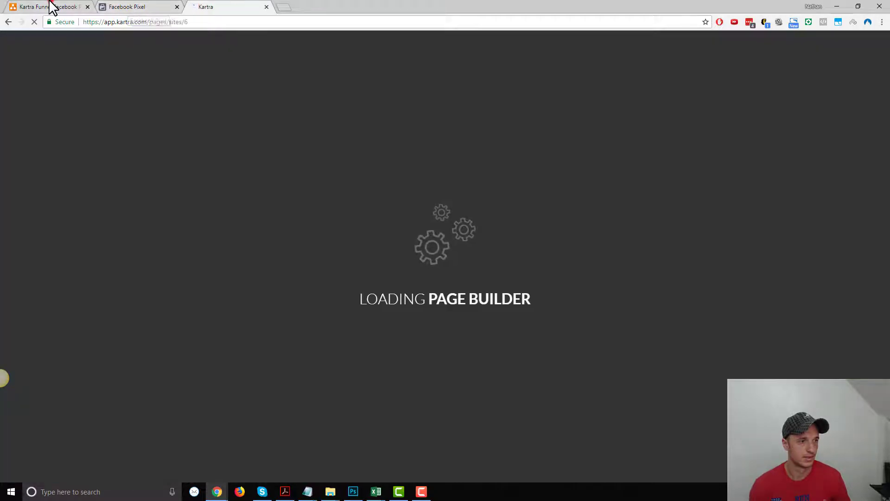
click(53, 7)
click(513, 315)
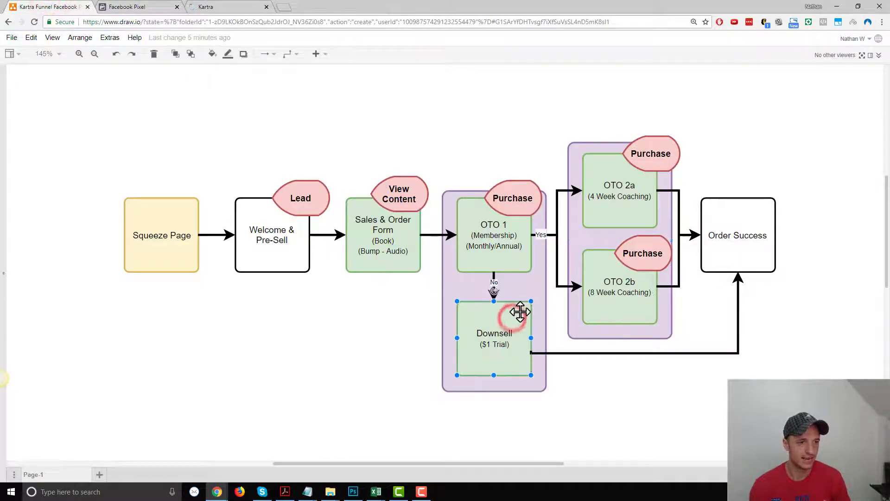
click(217, 7)
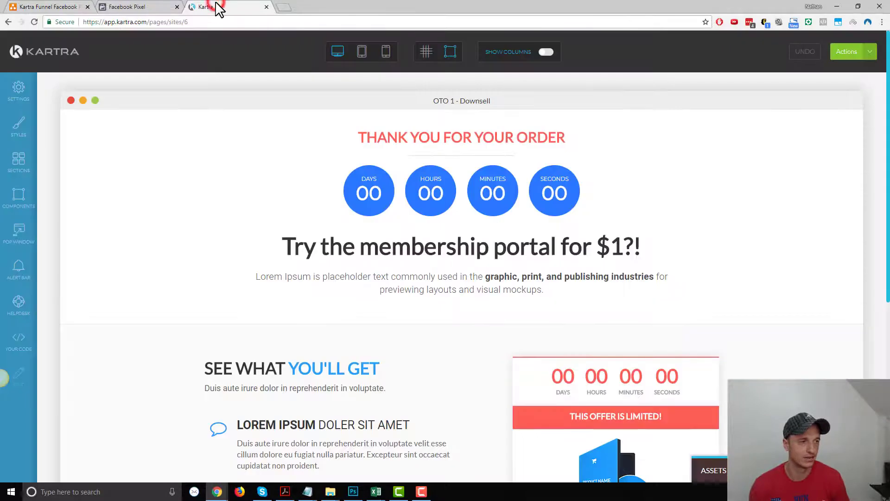
Step: Copy the base Facebook Pixel Code from Notepad into the Downsell page's body tracking code and apply
click(17, 90)
click(195, 168)
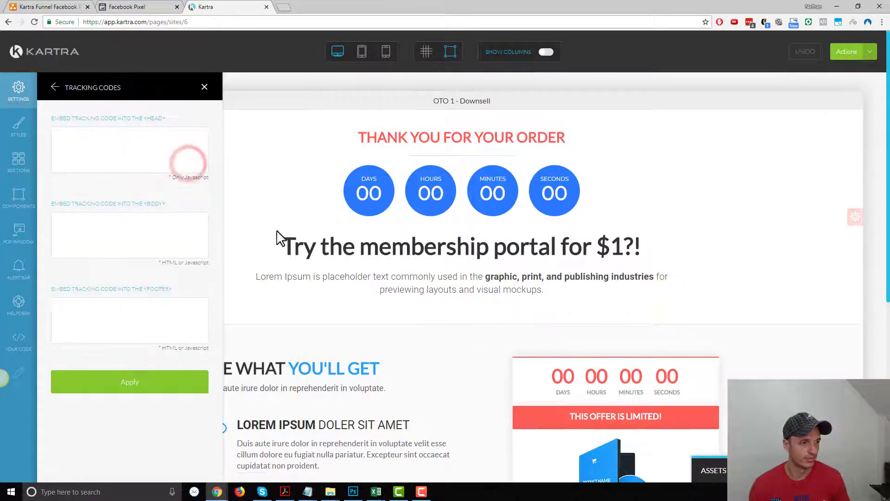
click(346, 477)
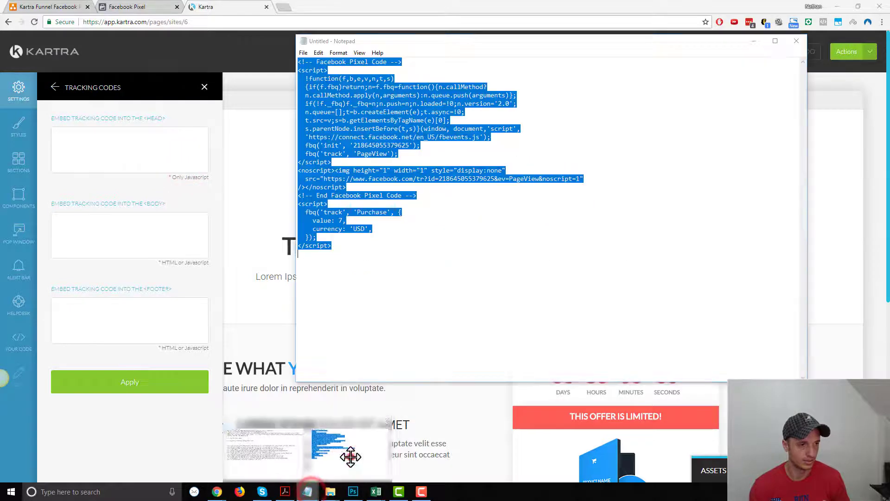
click(428, 265)
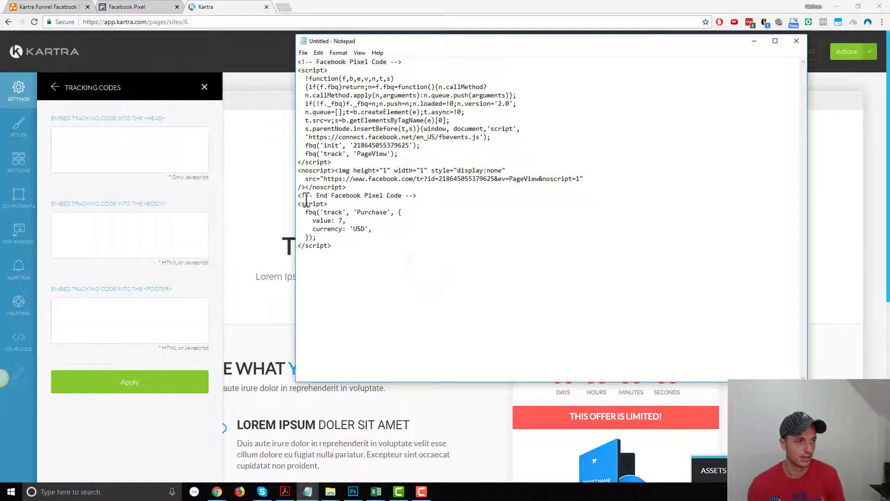
key(Return)
key(Return)
click(424, 195)
key(ctrl+shift+Home)
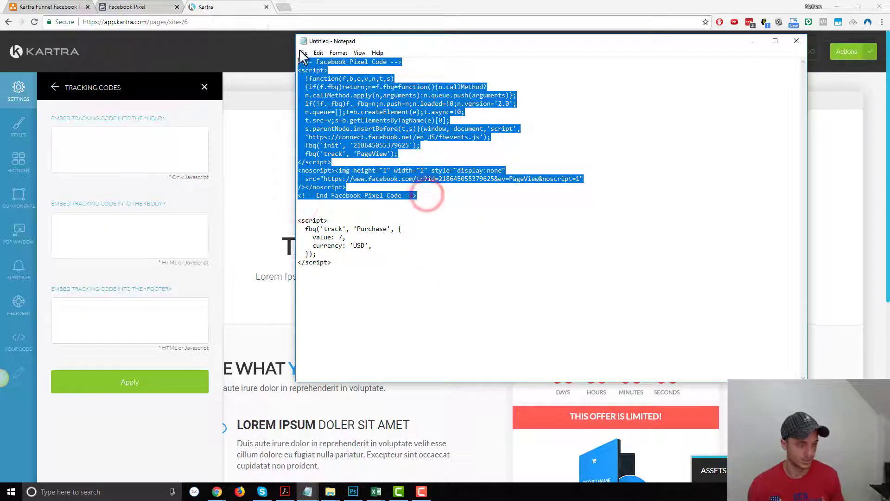
click(163, 227)
key(ctrl+v)
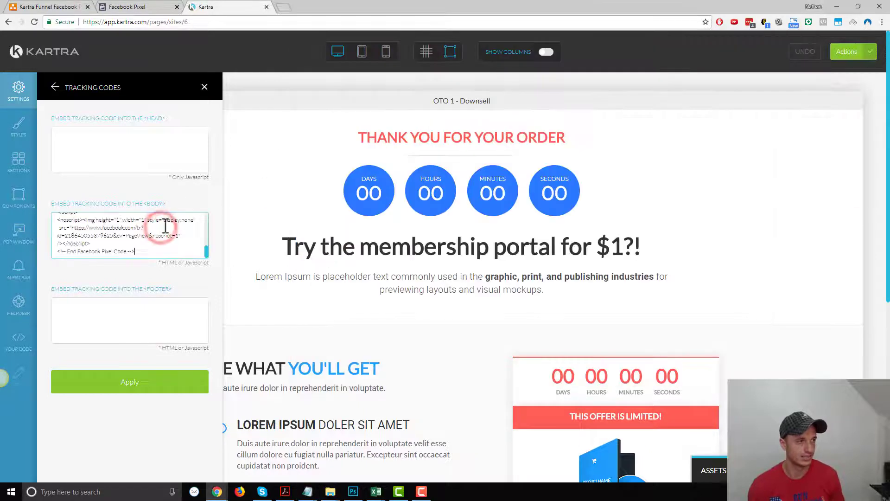
click(158, 392)
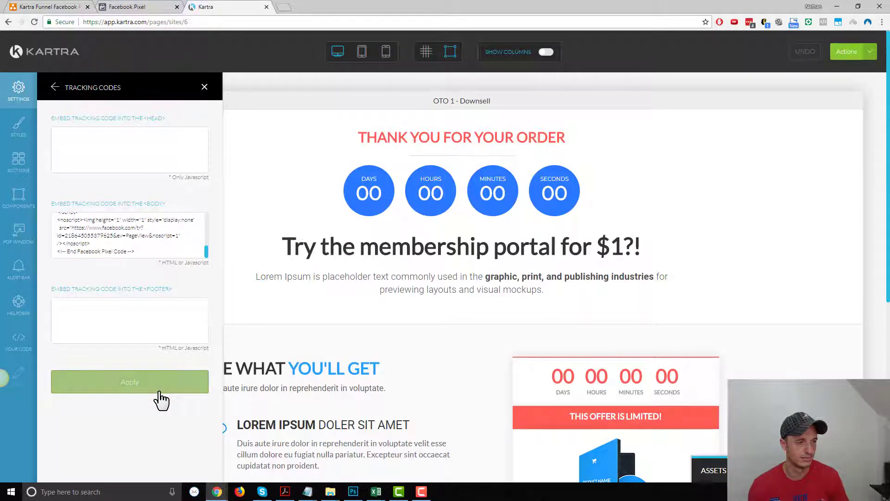
Step: Publish the OTO 1 - Downsell page live and exit to the dashboard
click(869, 65)
click(812, 141)
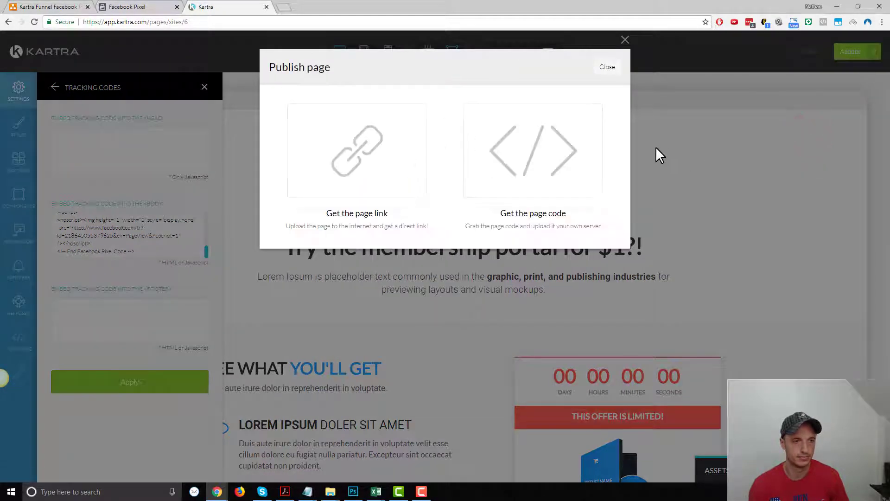
click(606, 61)
click(870, 53)
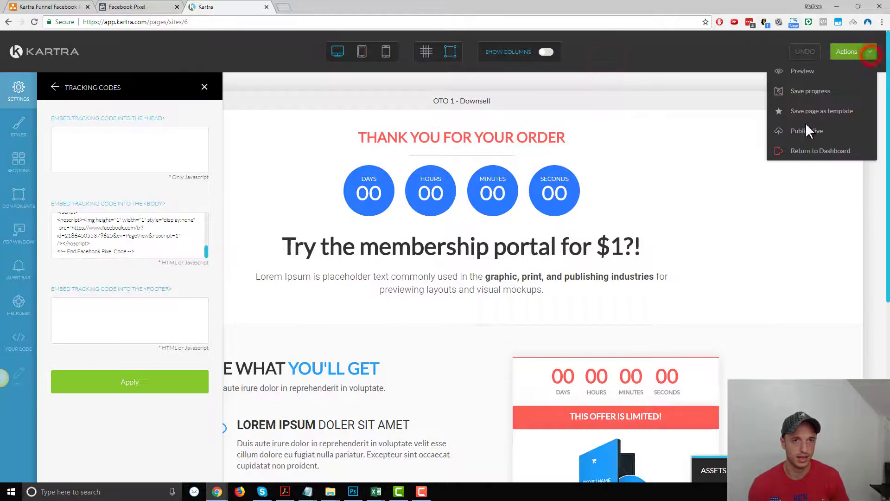
click(803, 134)
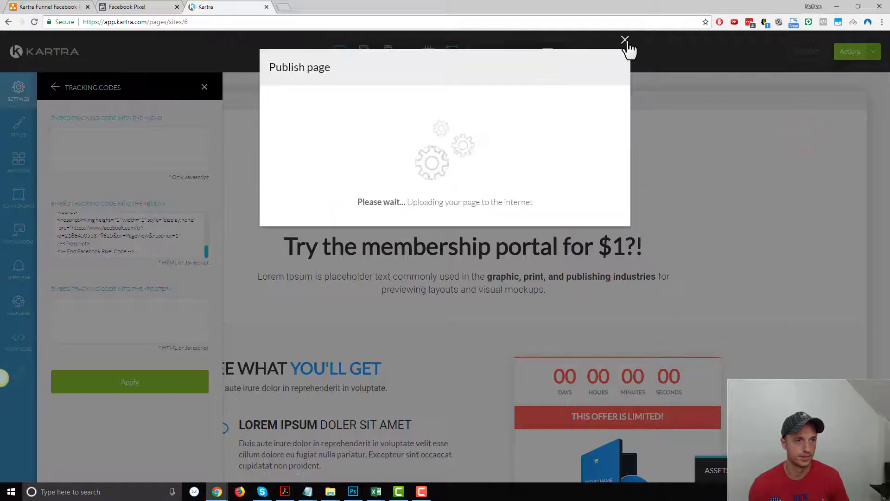
click(625, 40)
click(869, 52)
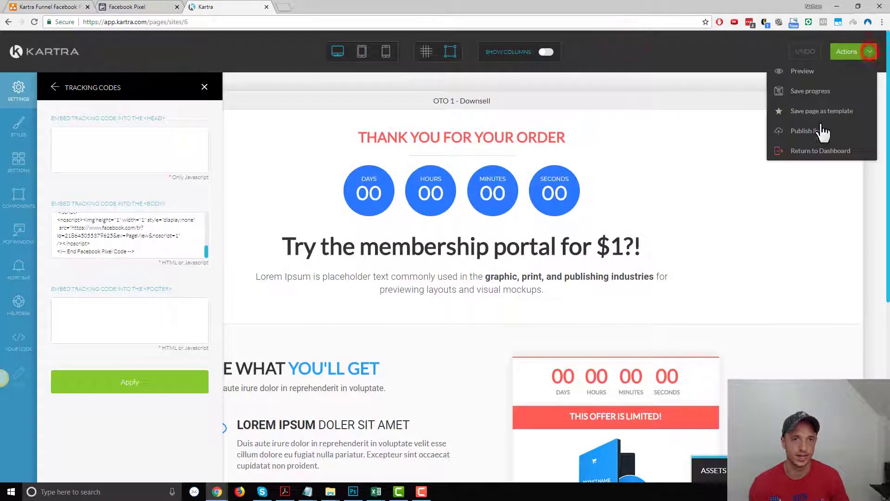
click(809, 152)
click(530, 69)
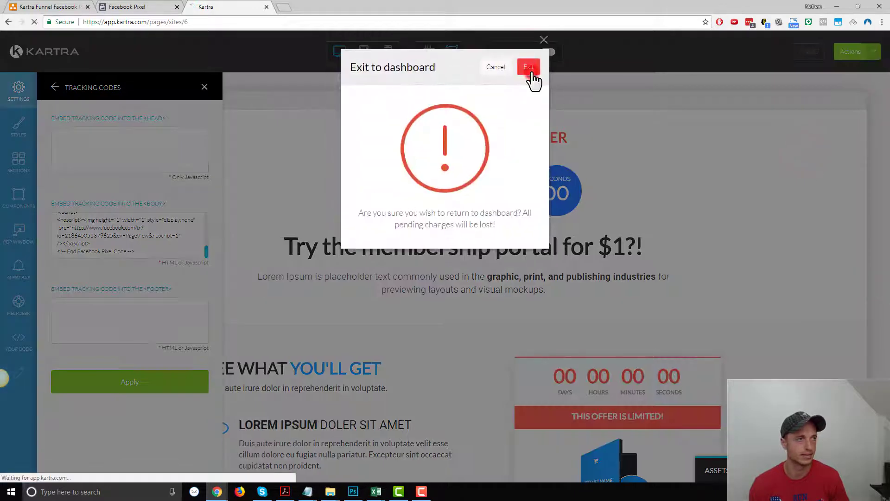
Step: Select the OTO 2a step in the funnel diagram
click(144, 5)
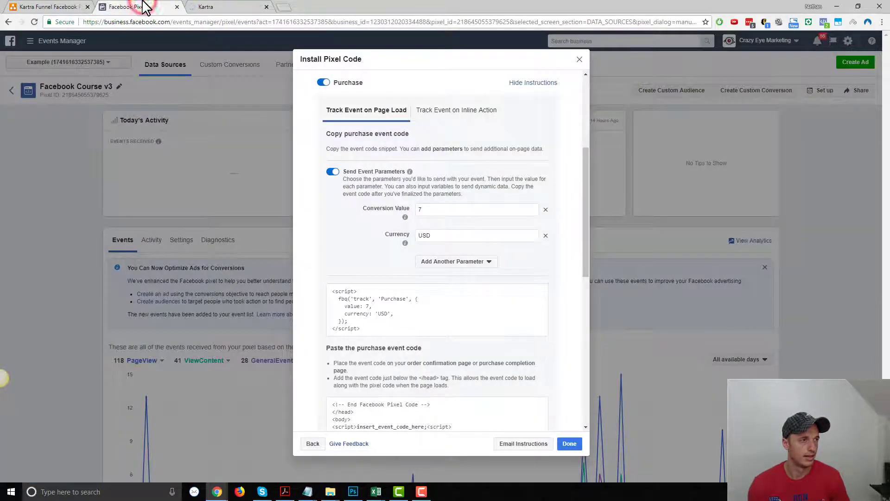
click(58, 6)
click(602, 200)
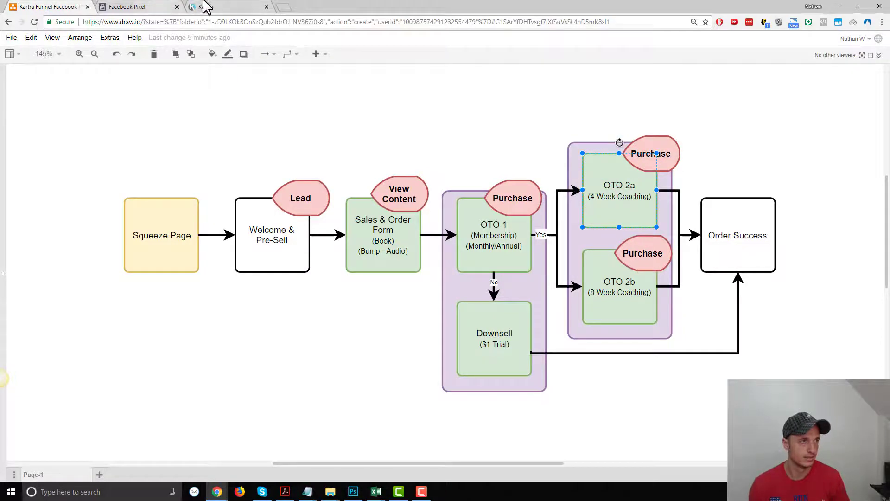
Step: Open the OTO 2a page in Kartra's page builder from the pages list
click(208, 7)
scroll(491, 277, down, 6)
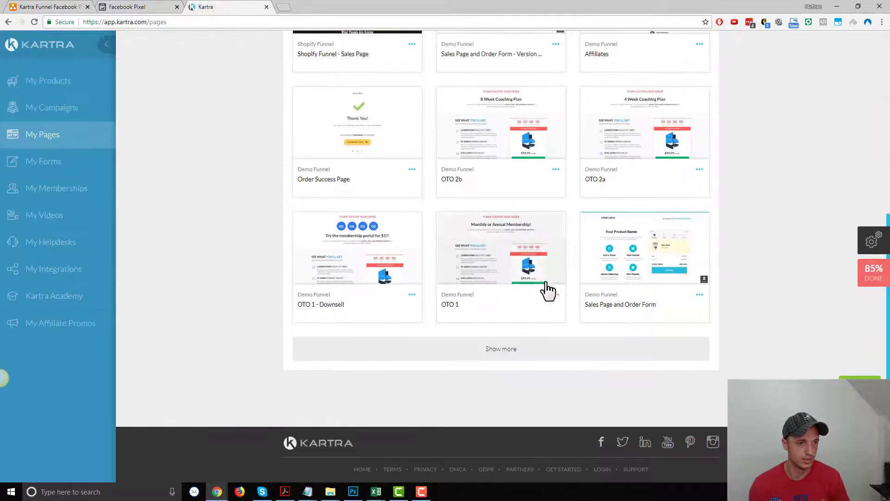
click(701, 171)
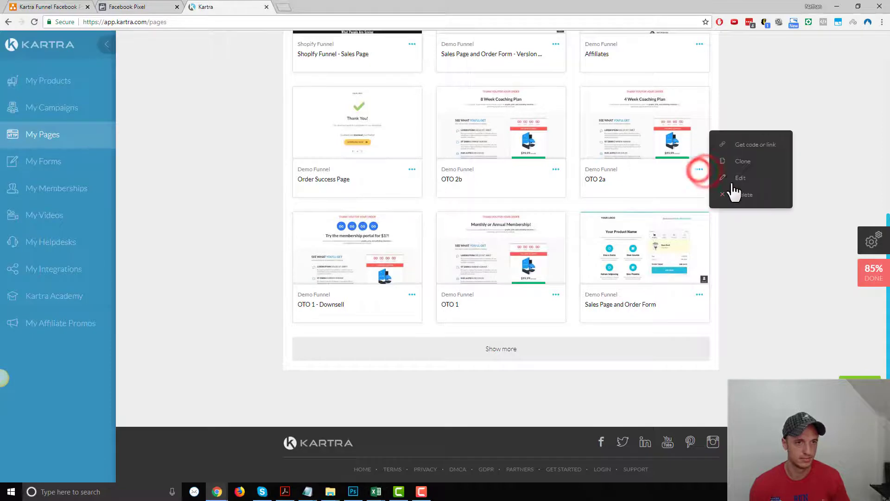
click(725, 181)
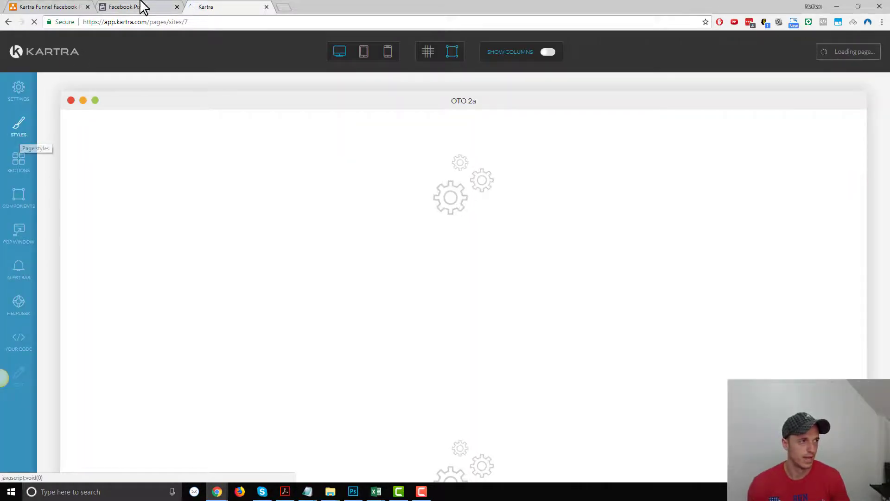
Step: Check the funnel diagram for Purchase tags on OTO 1, OTO 2a and OTO 2b
click(34, 7)
click(664, 149)
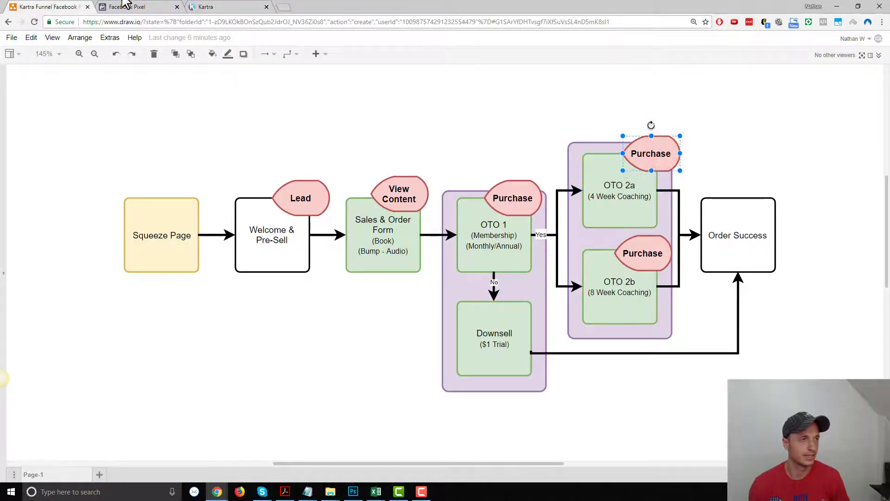
click(494, 231)
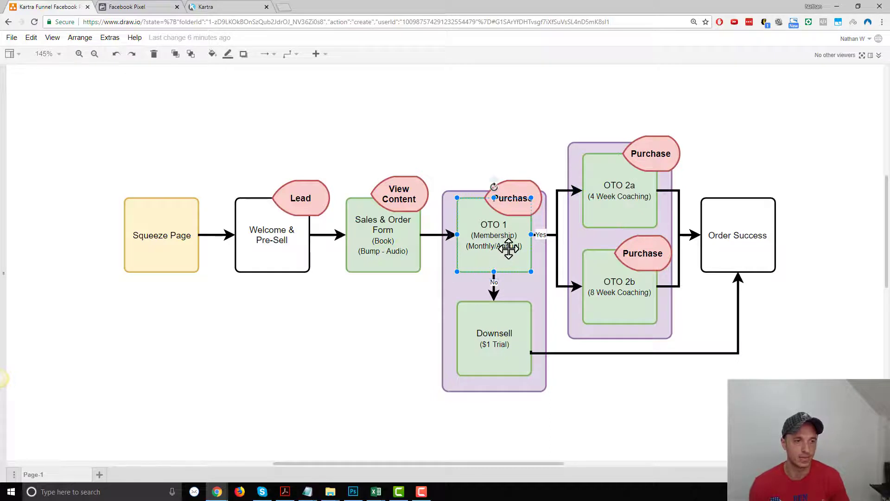
click(596, 283)
click(504, 235)
click(594, 195)
click(227, 6)
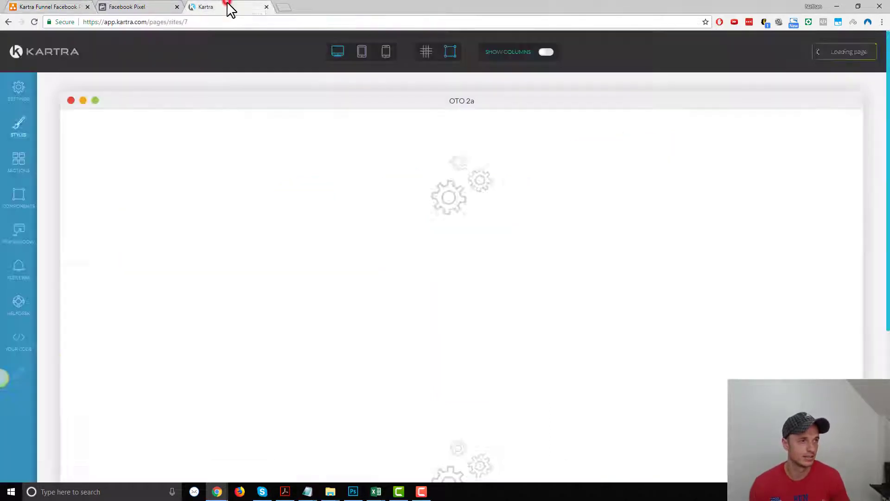
Step: Paste the pixel code with the 10 USD Purchase event into OTO 2a's body tracking code
click(19, 93)
click(199, 165)
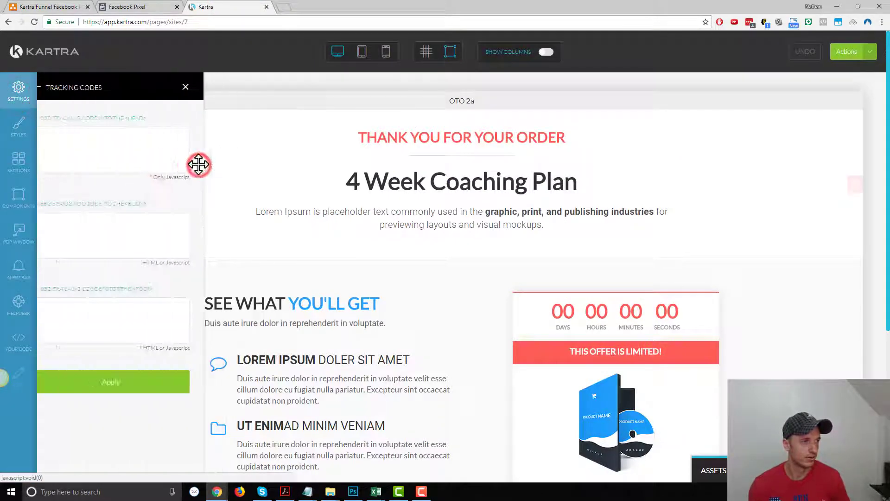
mouse_move(317, 495)
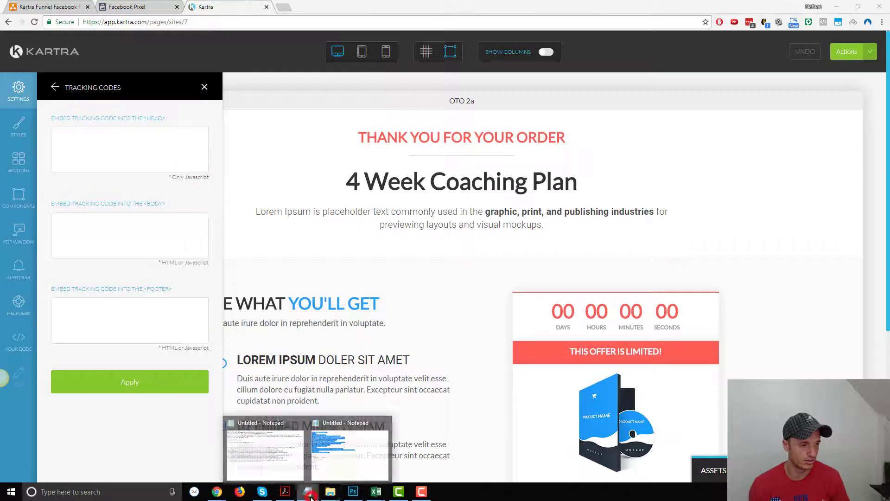
click(337, 463)
click(326, 209)
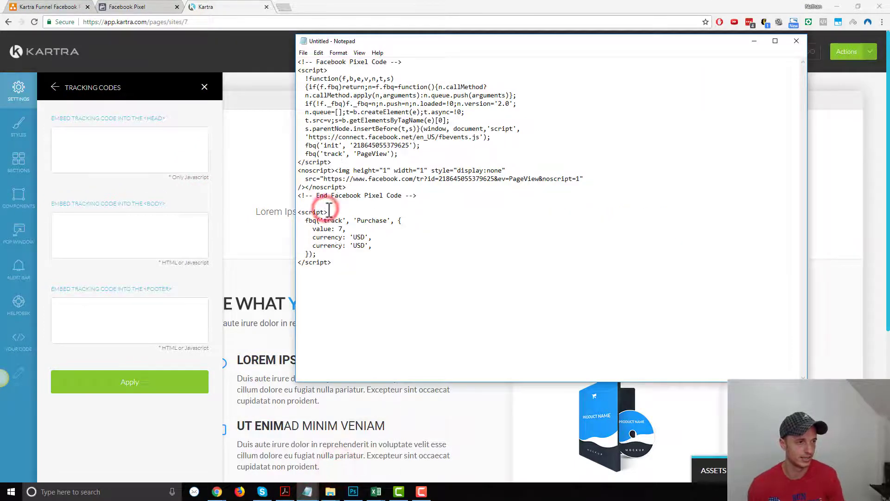
key(BackSpace)
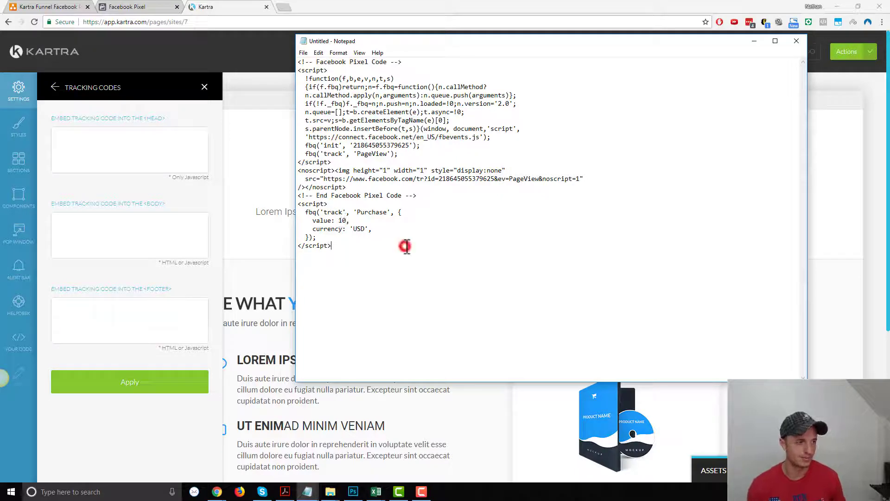
key(ctrl+a)
key(ctrl+c)
click(110, 236)
key(ctrl+v)
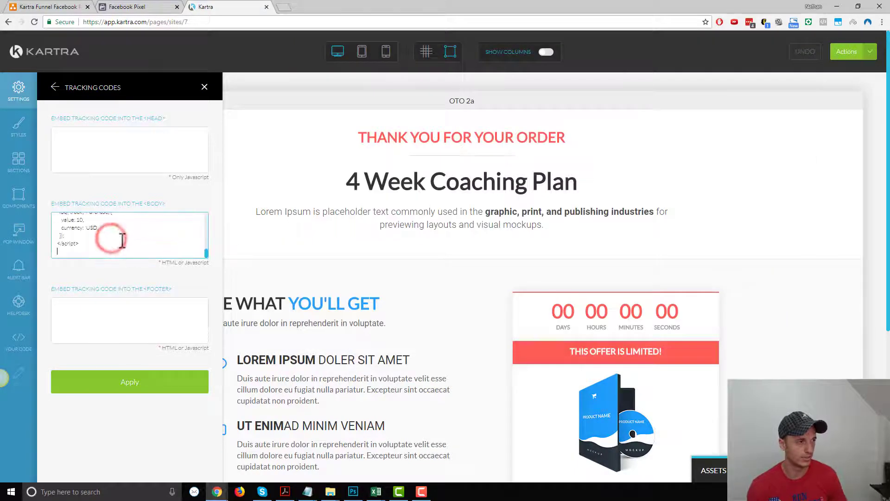
click(145, 376)
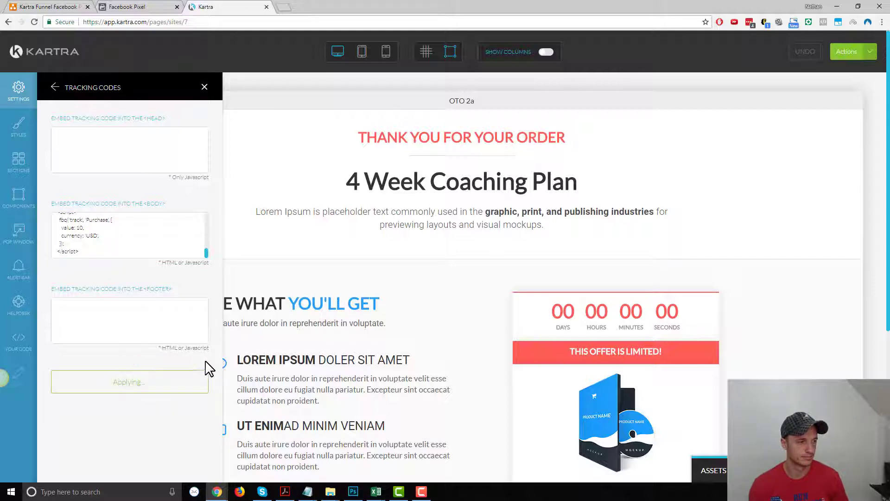
Step: Publish OTO 2a live and exit the editor to the dashboard
click(869, 51)
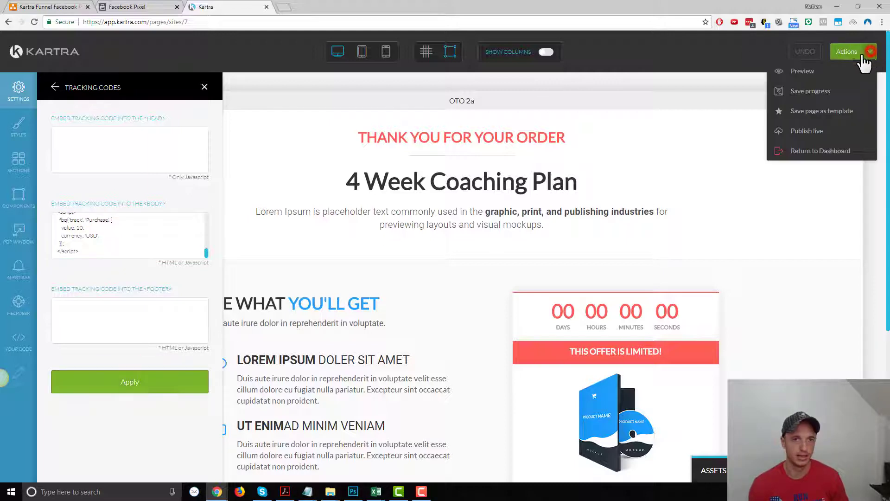
click(809, 132)
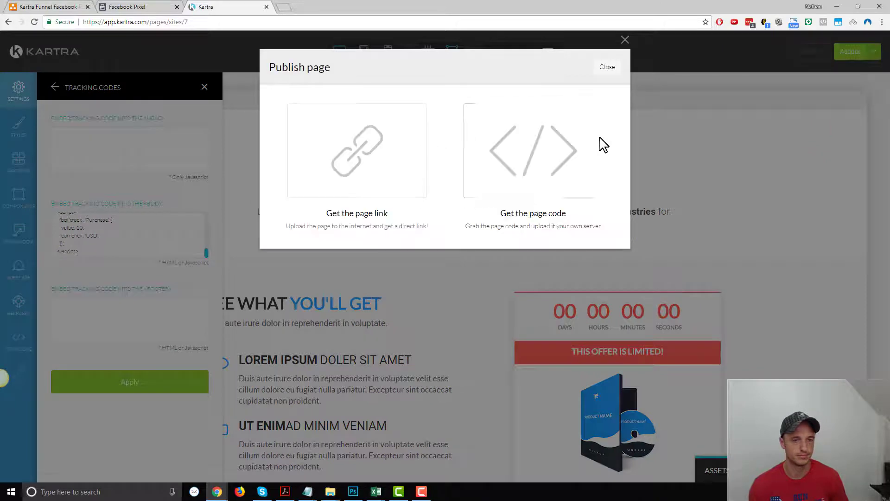
click(608, 67)
click(871, 51)
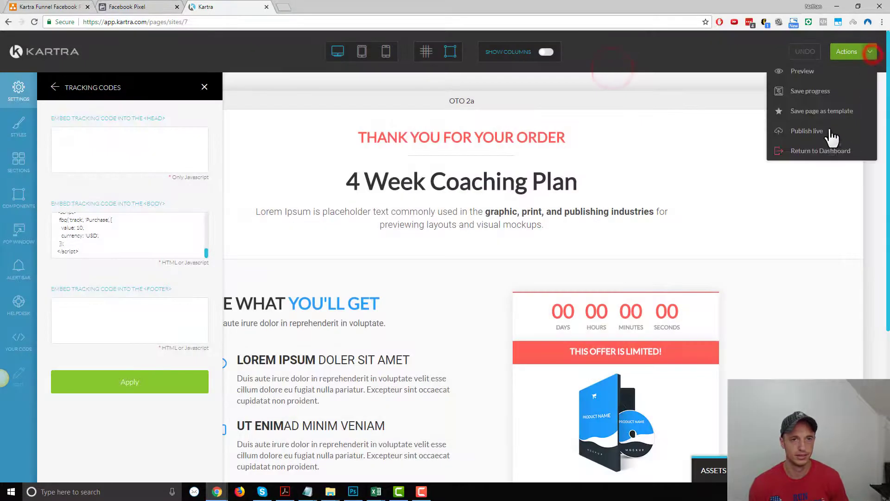
click(820, 151)
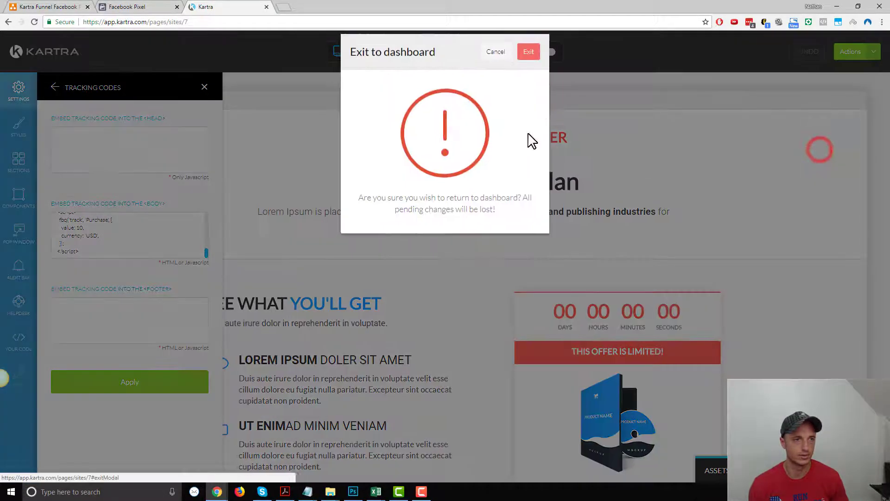
click(530, 68)
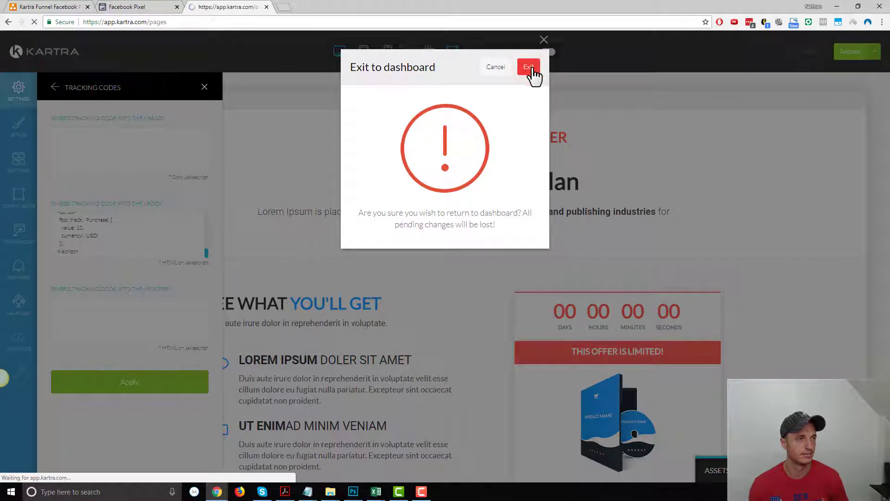
Step: Open the OTO 2b page in Kartra's page builder
scroll(216, 143, down, 5)
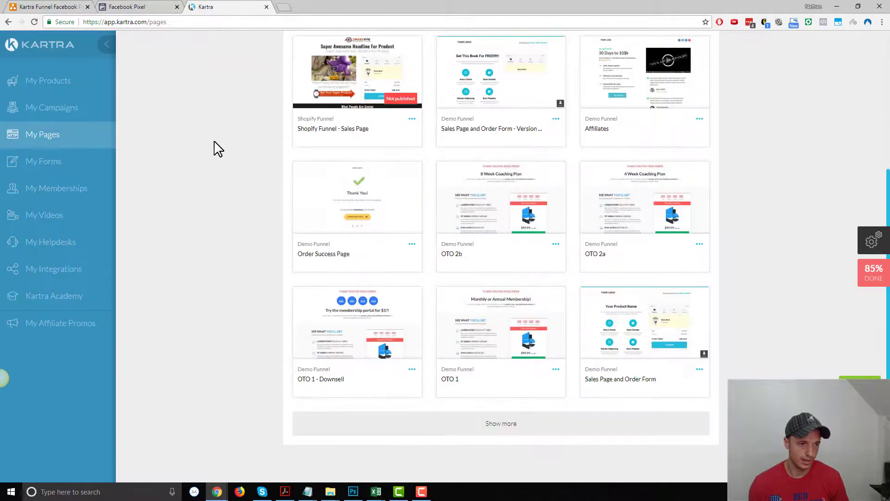
click(554, 245)
click(597, 254)
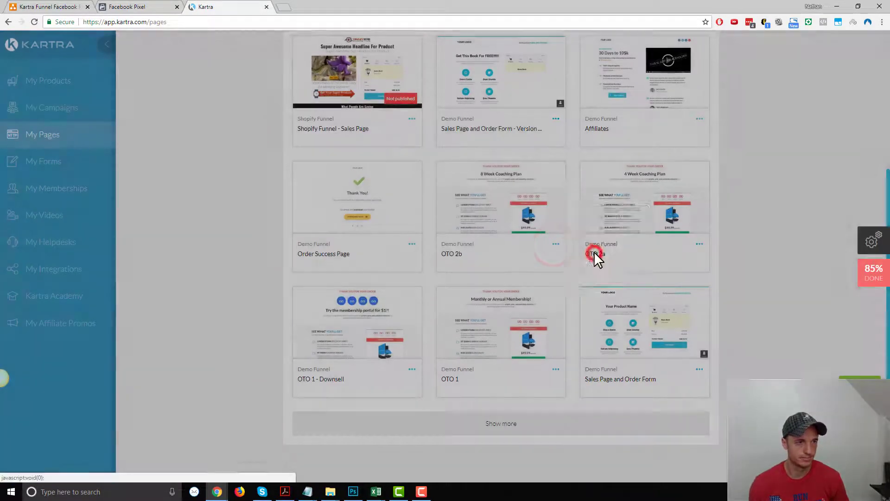
click(585, 66)
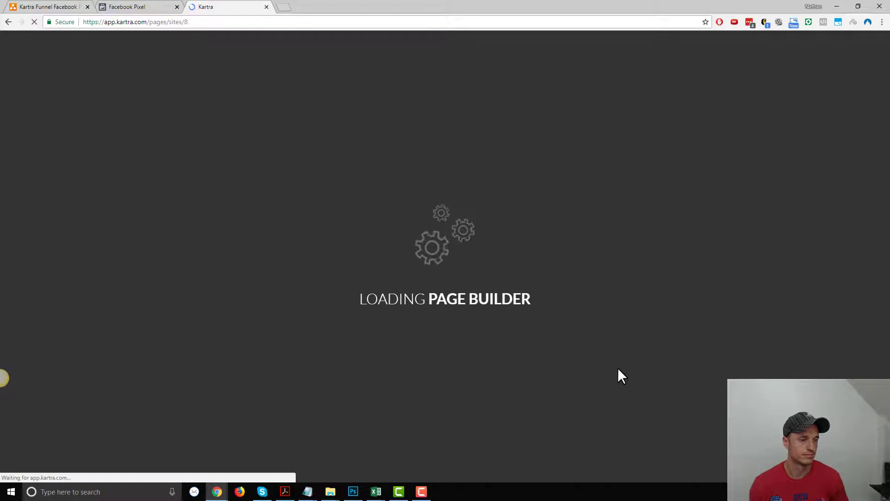
Step: Change the Purchase value in the Notepad pixel code from 10 to 99 and select it all
click(307, 491)
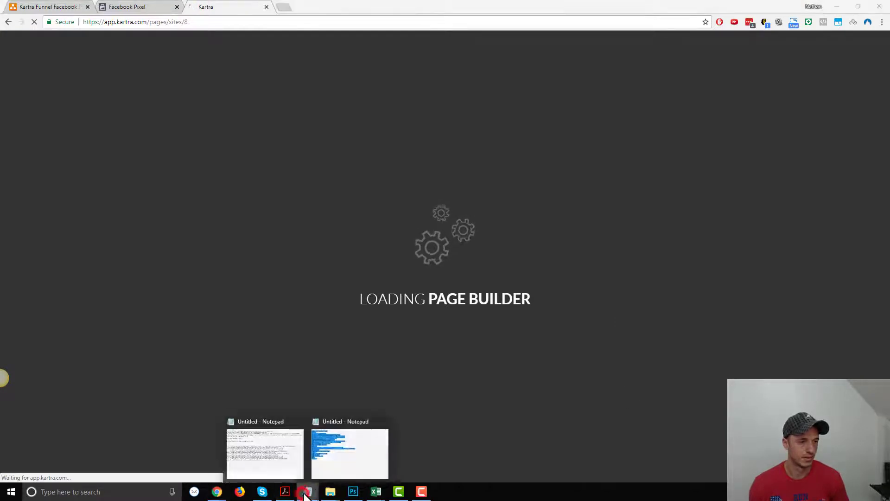
click(338, 459)
double_click(341, 221)
text(99)
click(367, 245)
key(ctrl+a)
click(754, 41)
Step: Paste the 99 USD Purchase pixel code into OTO 2b's body tracking code and apply
click(17, 91)
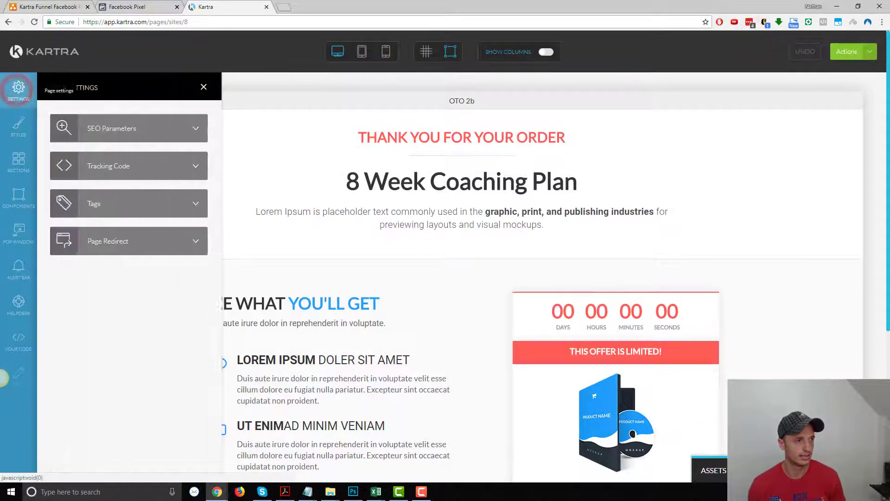
click(176, 167)
click(149, 247)
key(ctrl+v)
click(158, 388)
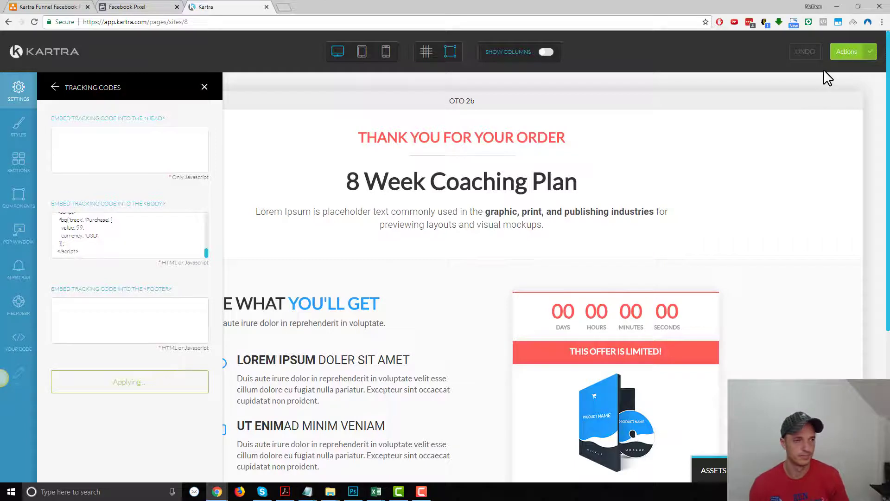
Step: Publish OTO 2b live and exit the editor to the dashboard
click(868, 51)
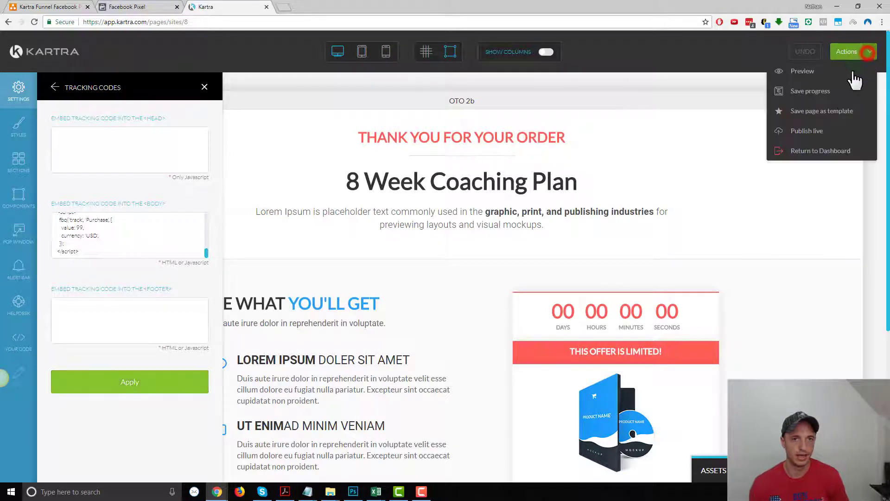
click(817, 131)
click(607, 67)
click(868, 51)
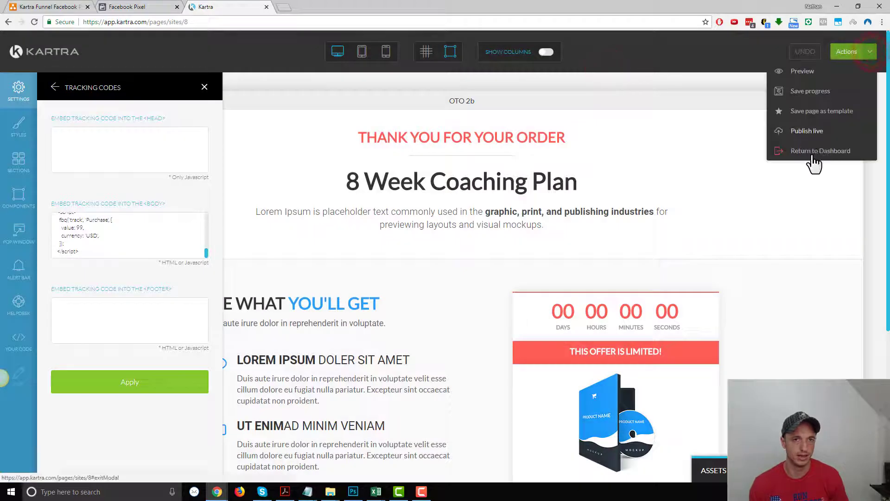
click(814, 152)
click(528, 67)
click(49, 7)
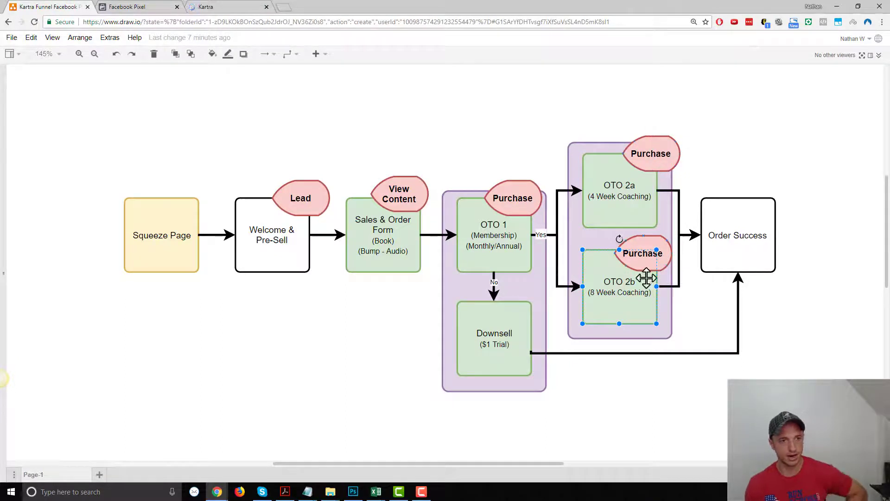
Step: Open the Order Success Page in Kartra's page builder
click(755, 221)
click(153, 7)
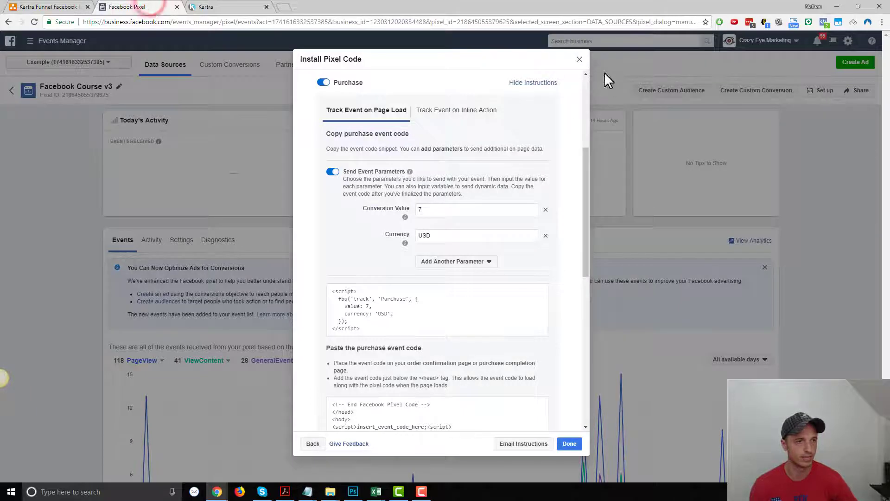
click(50, 7)
click(223, 6)
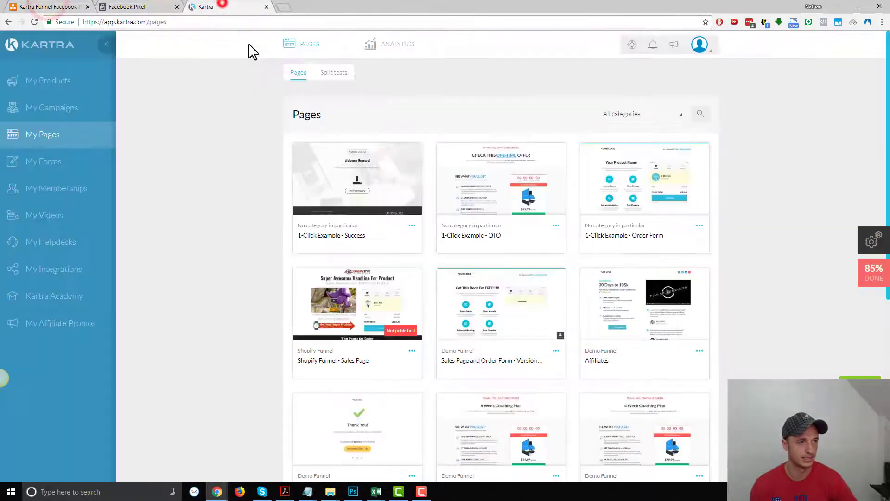
scroll(586, 343, down, 3)
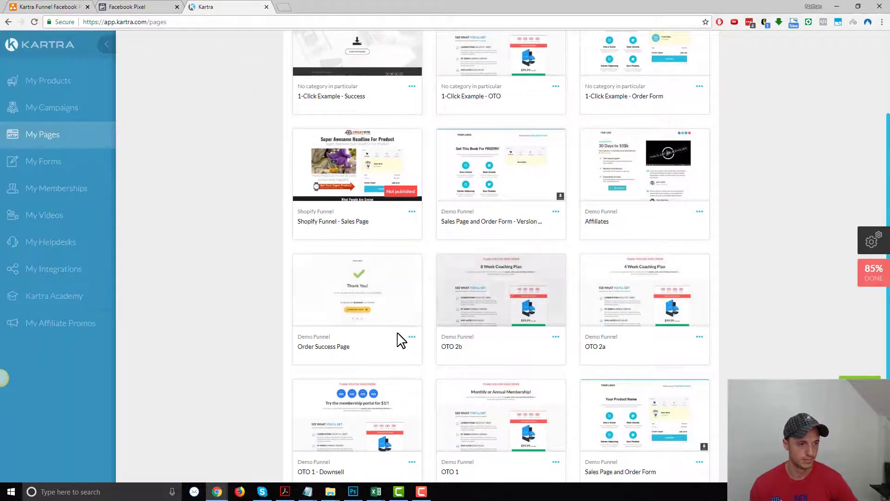
click(411, 337)
click(451, 348)
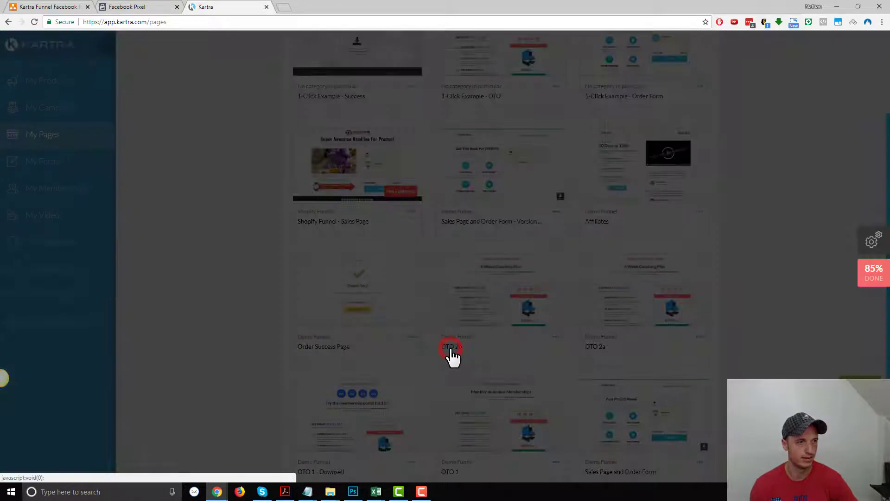
click(587, 68)
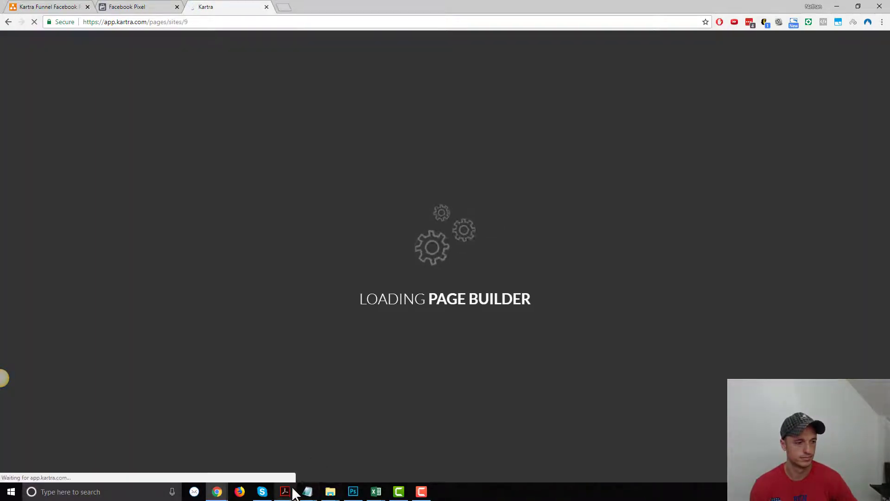
Step: Separate the base pixel code from the Purchase snippet in Notepad and select it
click(307, 491)
click(350, 445)
click(404, 280)
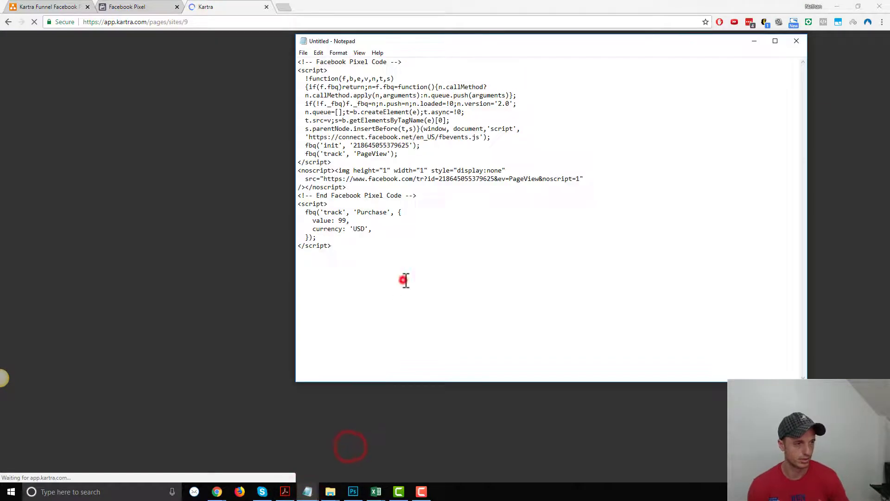
key(Return)
key(Return)
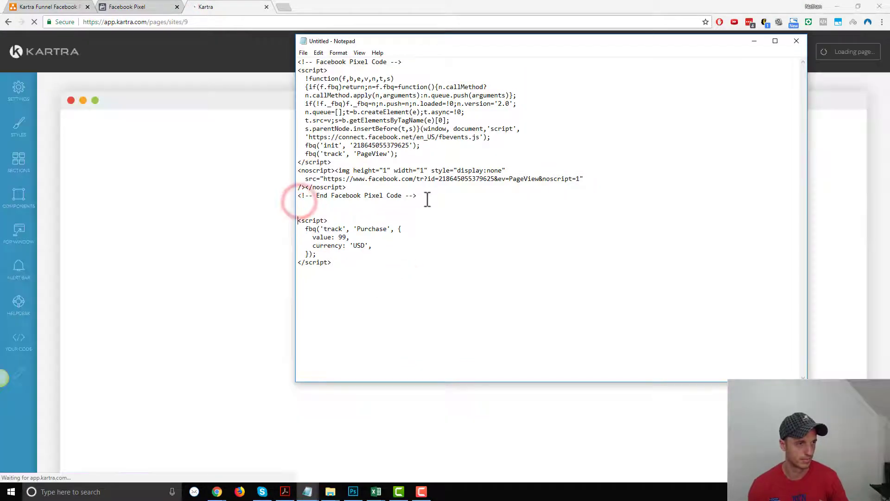
drag(421, 190, 297, 59)
click(432, 184)
drag(419, 196, 291, 58)
click(202, 187)
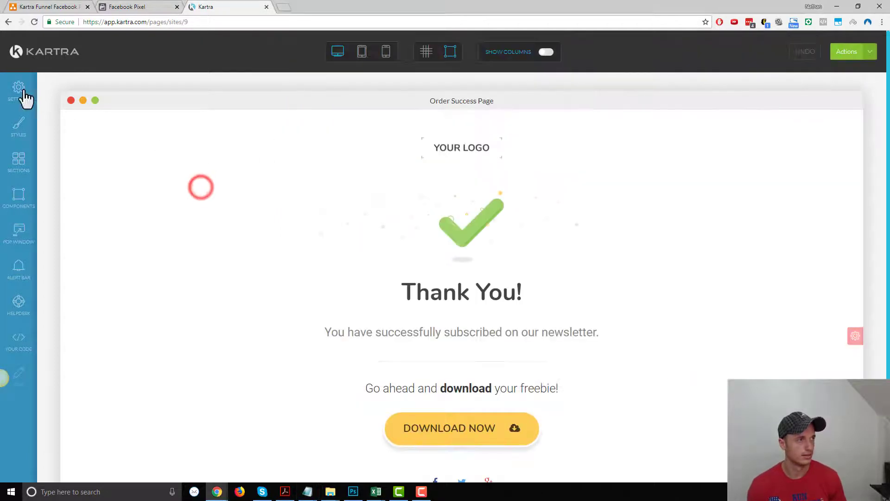
Step: Paste the base pixel code into the Order Success Page's body tracking code and apply
click(9, 90)
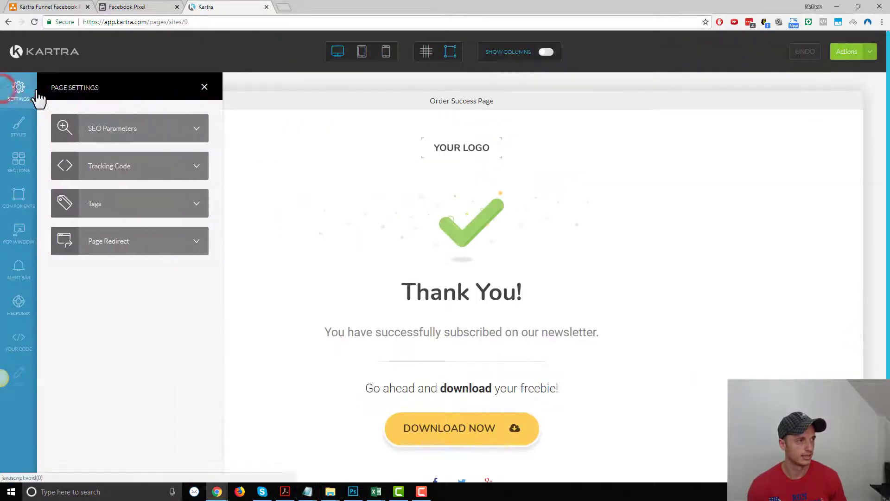
click(183, 167)
click(173, 224)
key(ctrl+v)
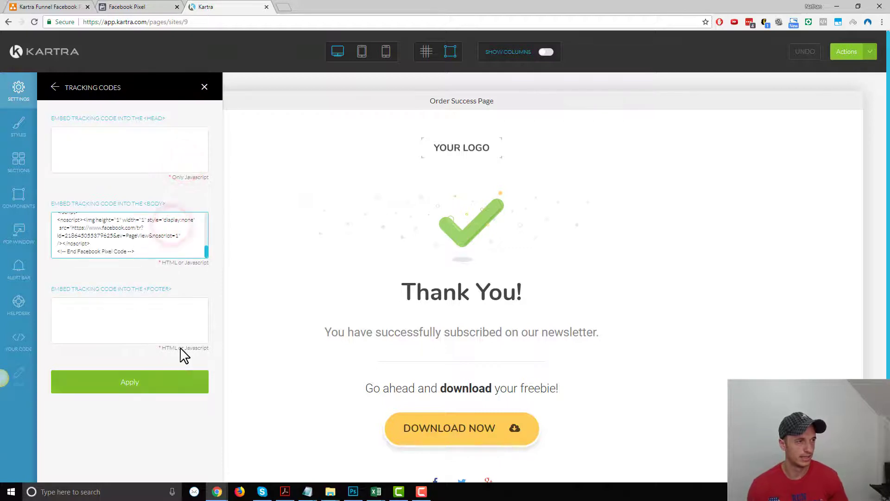
click(163, 389)
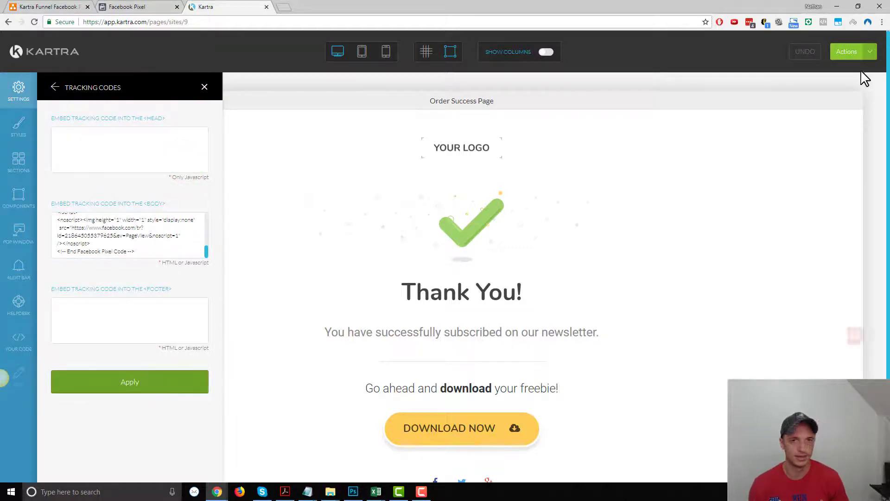
Step: Publish the Order Success Page live and exit to the dashboard
click(869, 52)
click(806, 131)
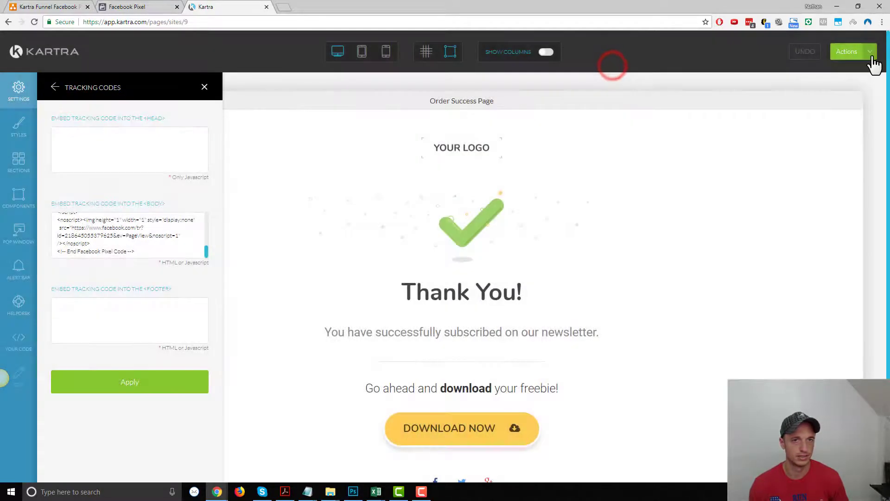
click(874, 51)
click(807, 149)
click(529, 66)
click(65, 6)
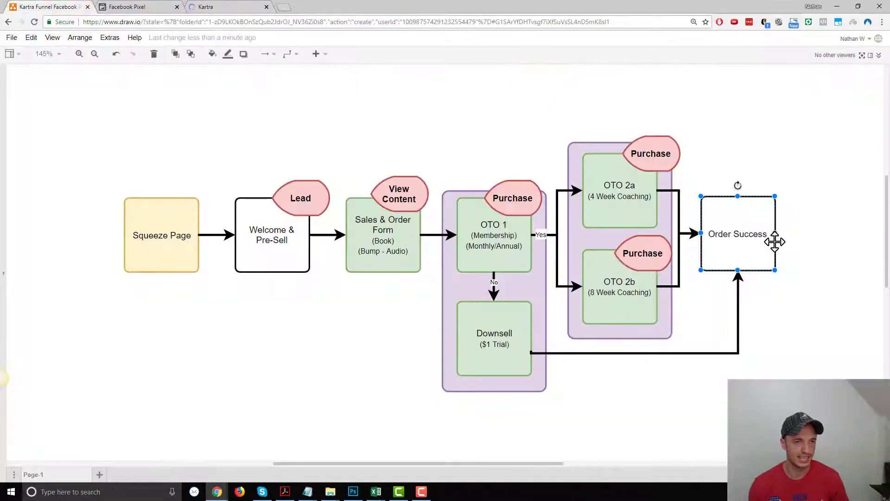
Step: Review the Lead, View Content and Purchase tags, then see Pixel Helper report no pixels on draw.io
click(802, 268)
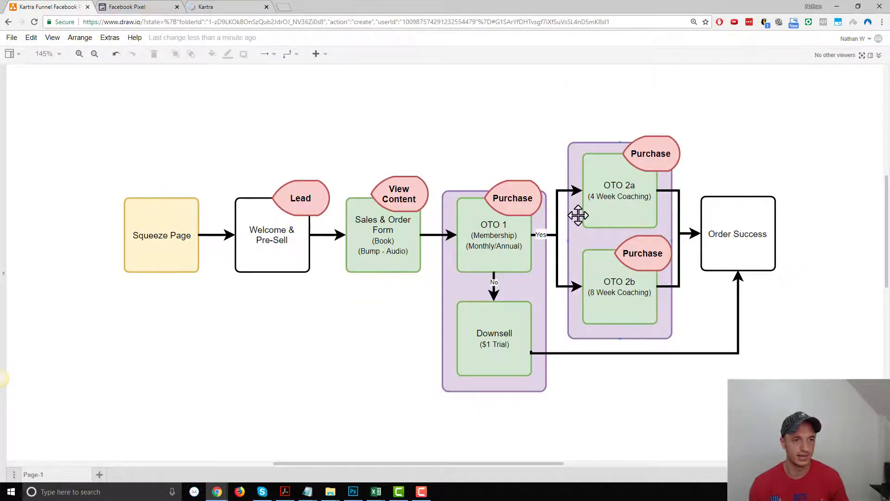
click(302, 195)
click(398, 195)
click(523, 203)
click(650, 144)
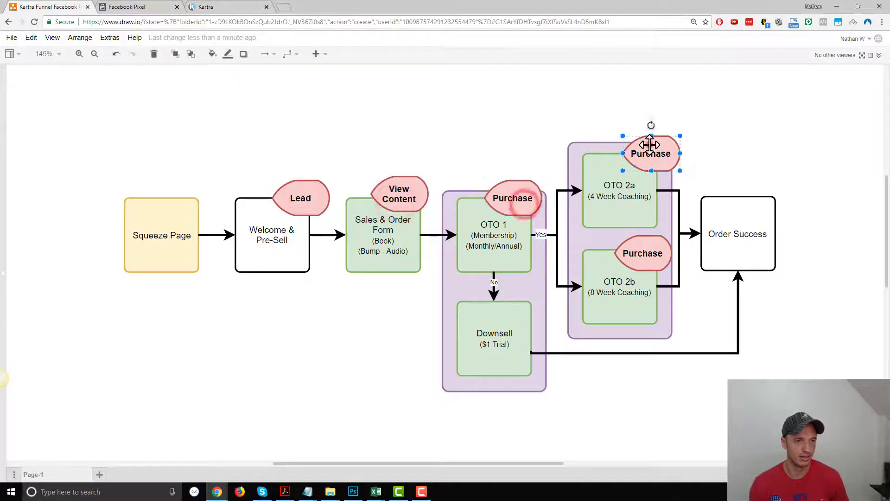
click(620, 278)
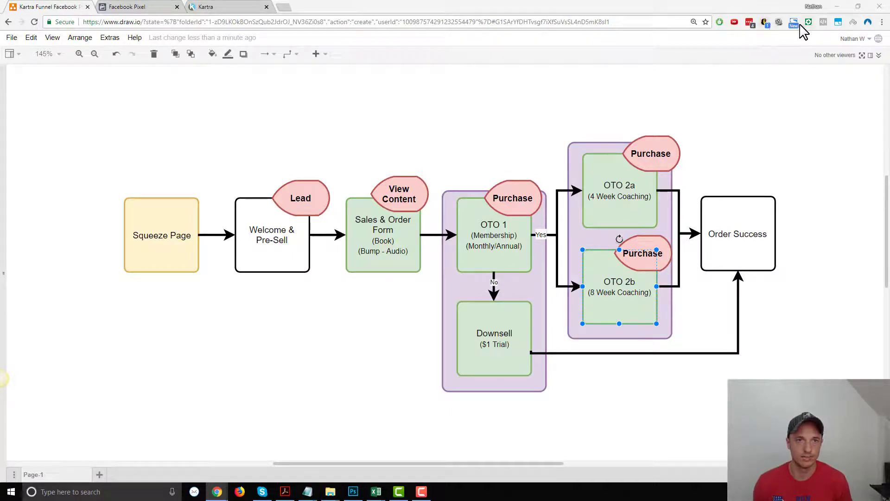
click(824, 22)
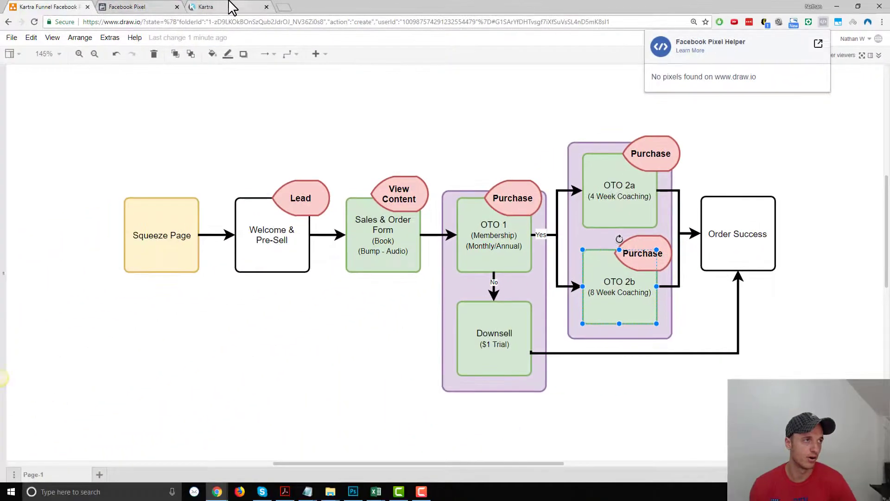
Step: Copy the Welcome and Pre-Sell page's published link from its code-or-link options
click(230, 7)
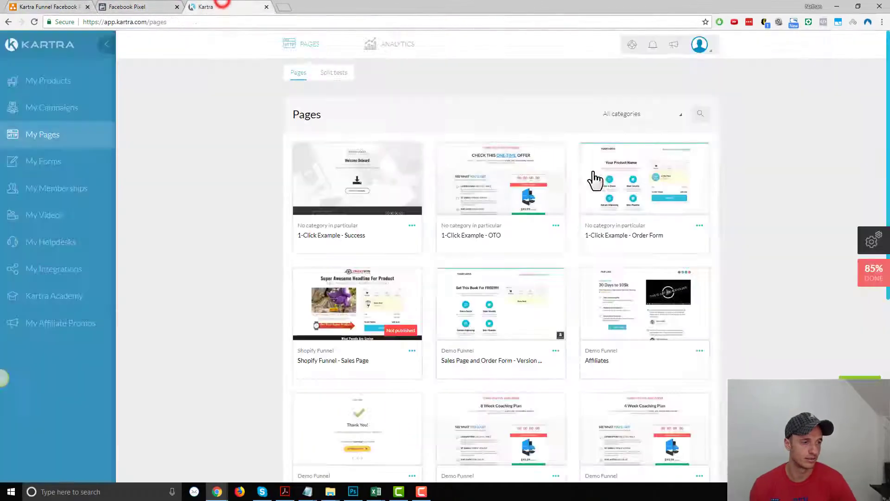
scroll(679, 248, down, 6)
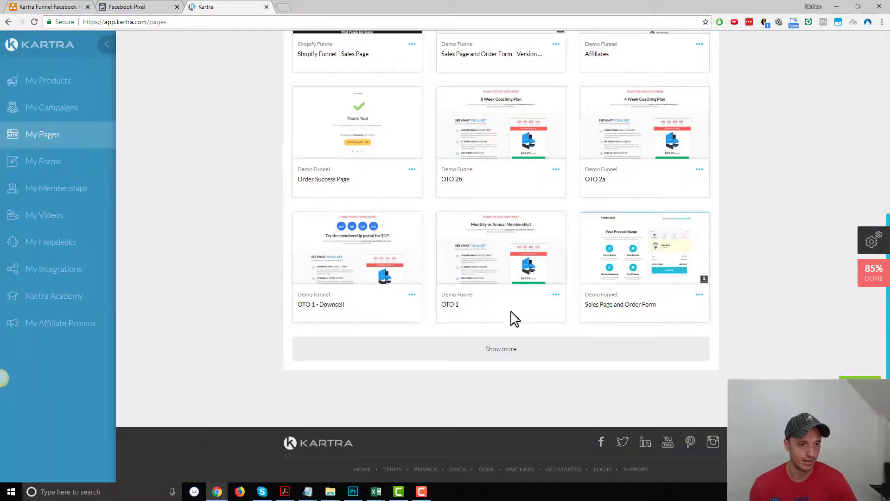
click(536, 354)
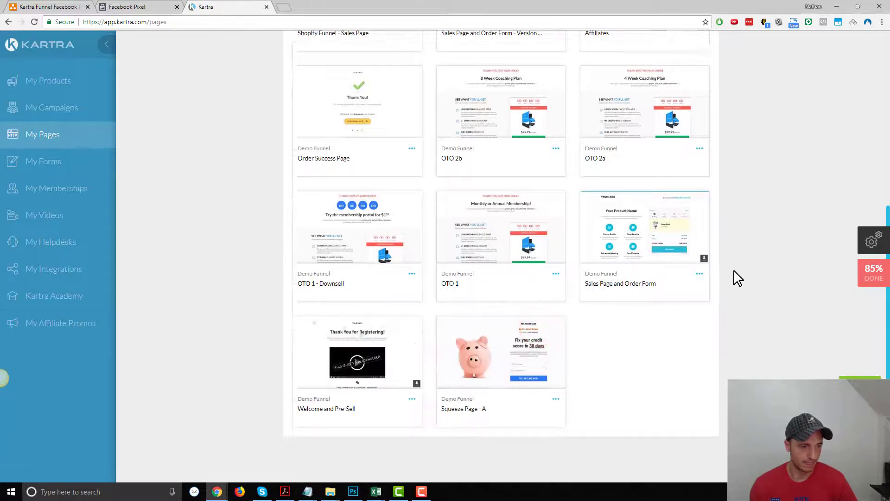
scroll(443, 389, down, 1)
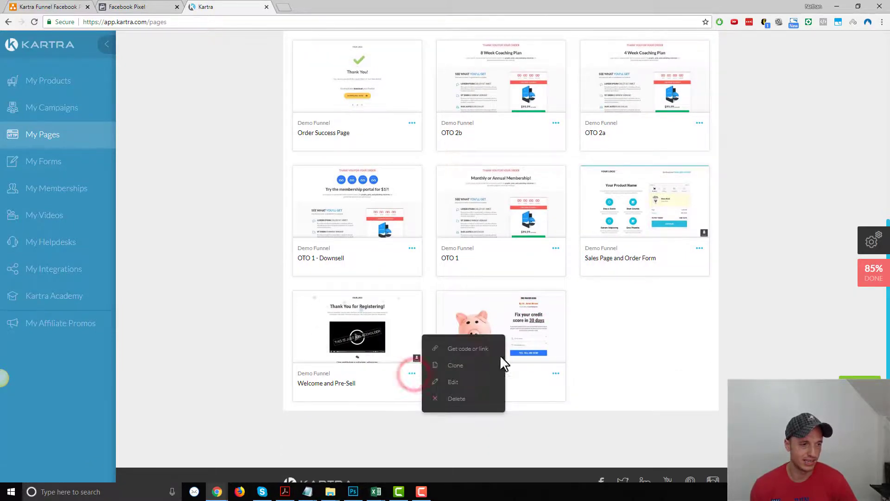
click(468, 348)
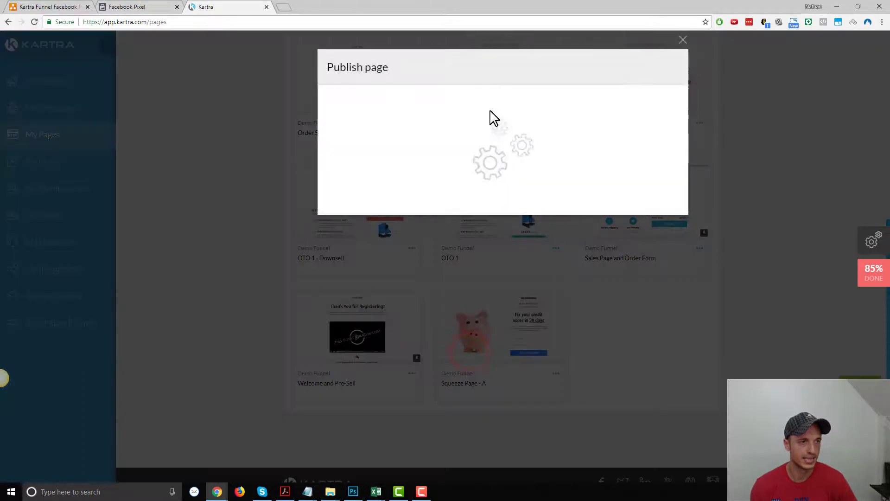
click(604, 154)
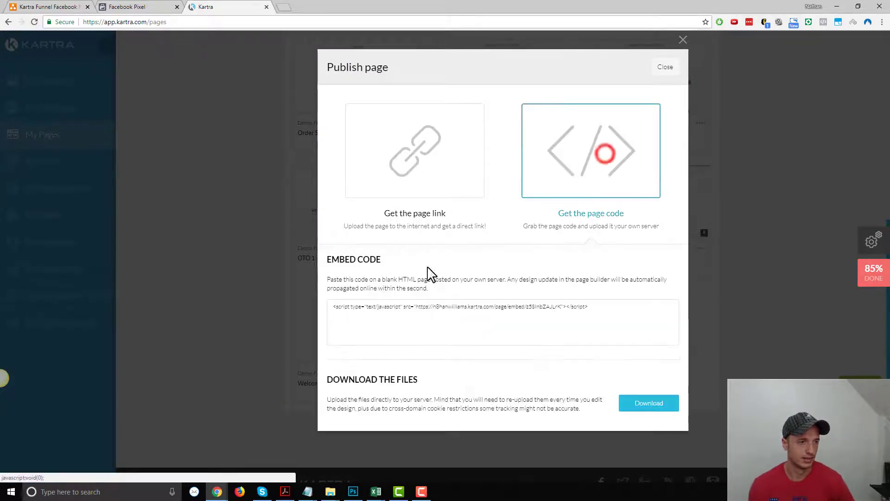
click(417, 139)
click(512, 283)
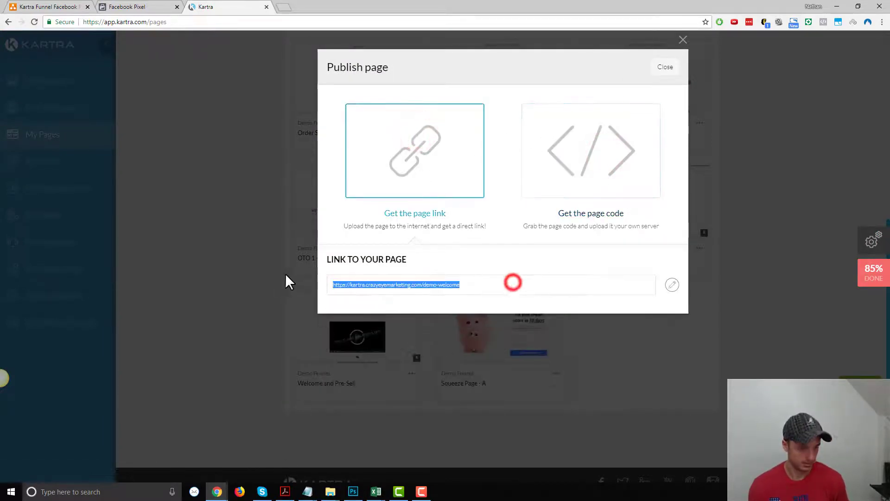
key(ctrl+c)
Step: Load the copied Welcome and Pre-Sell link in a new browser tab
click(283, 6)
click(296, 21)
key(ctrl+v)
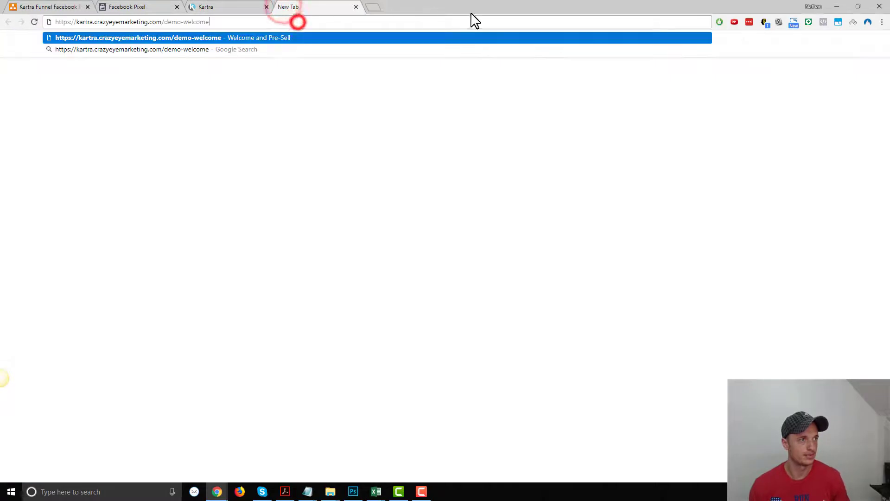
key(Return)
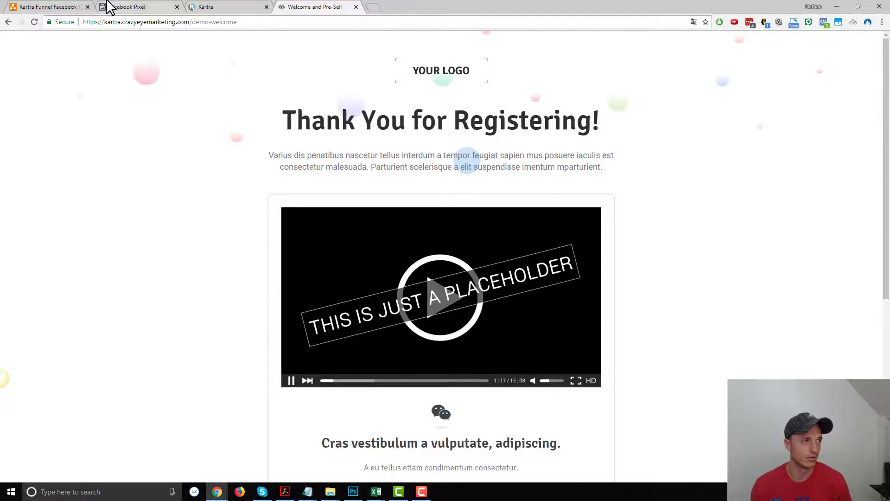
Step: Verify Pixel Helper lists PageView and Lead on the live Welcome page, then close its tab
click(44, 6)
click(315, 197)
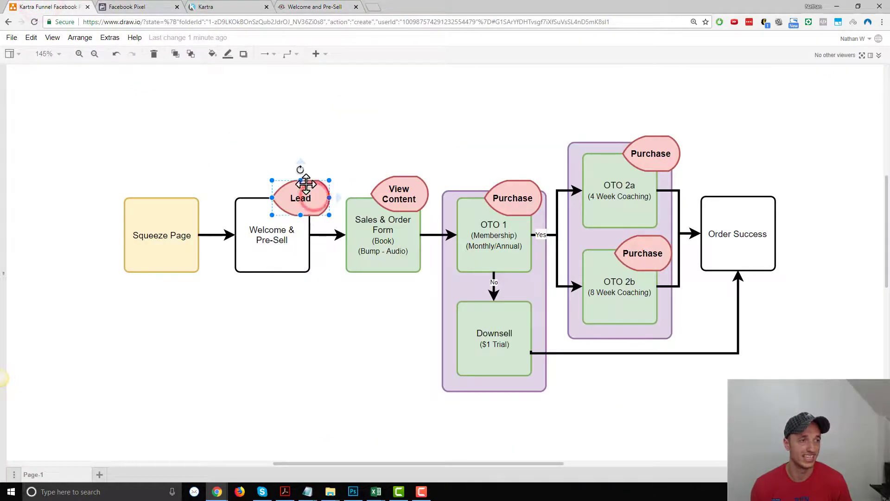
click(335, 8)
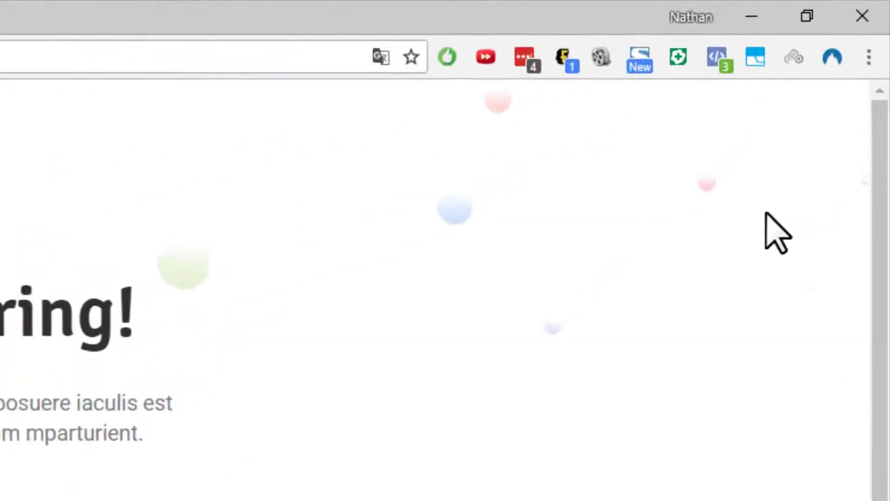
click(707, 65)
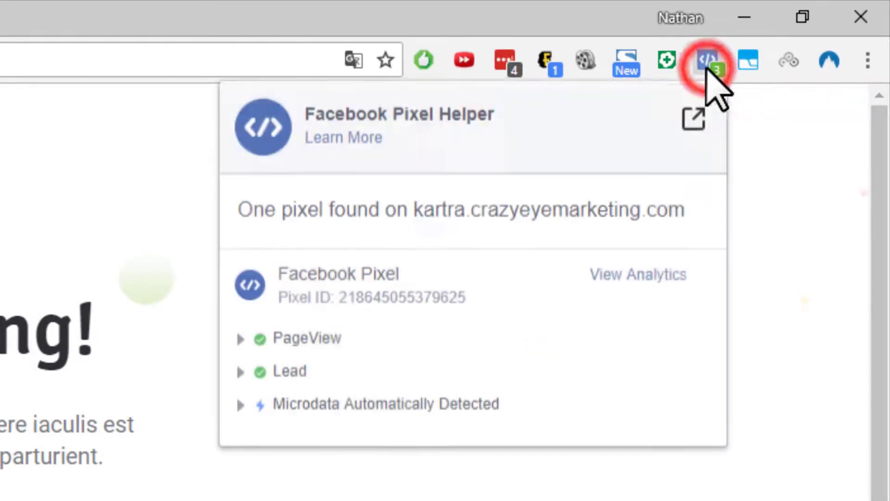
click(241, 373)
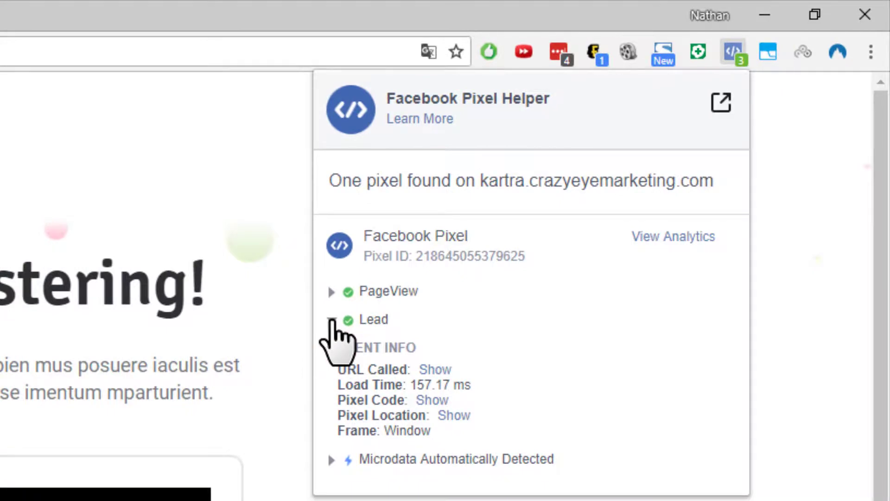
click(330, 319)
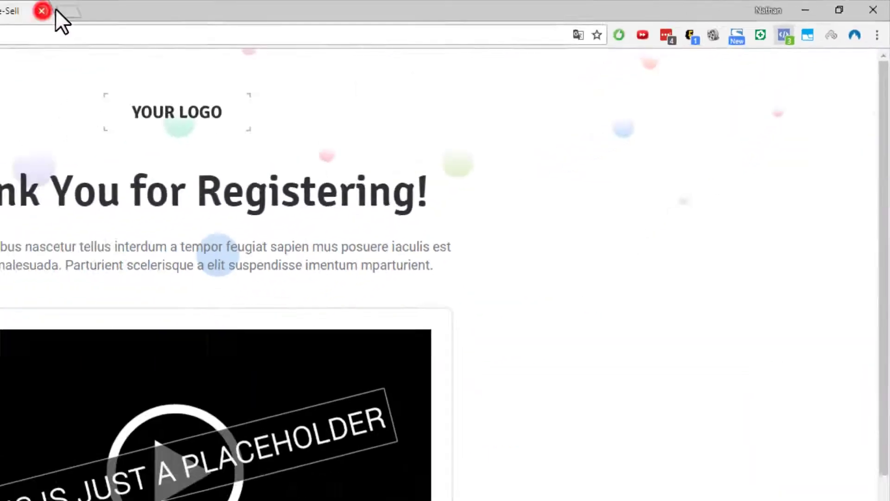
click(42, 10)
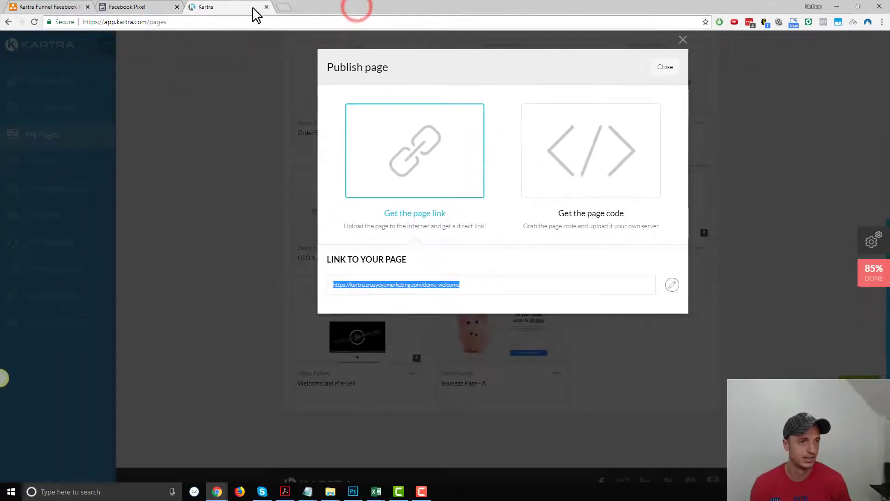
Step: Close the Publish dialog and open the Sales Page and Order Form in the editor
click(679, 38)
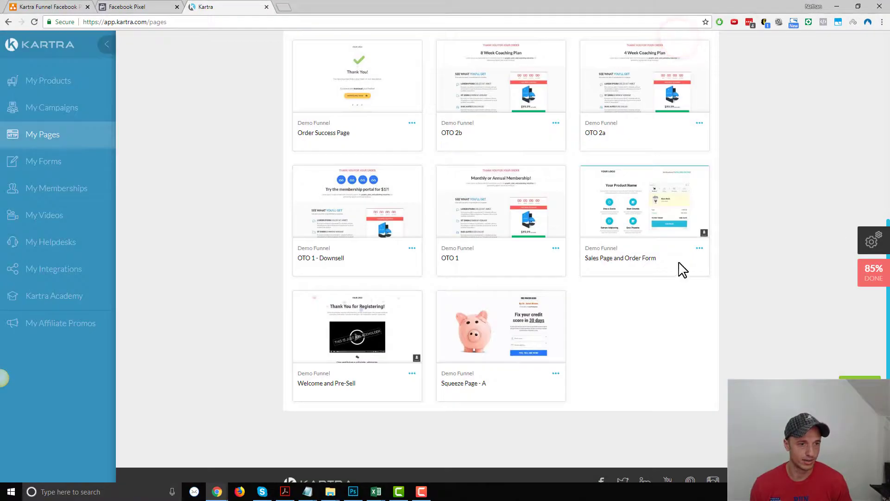
click(701, 249)
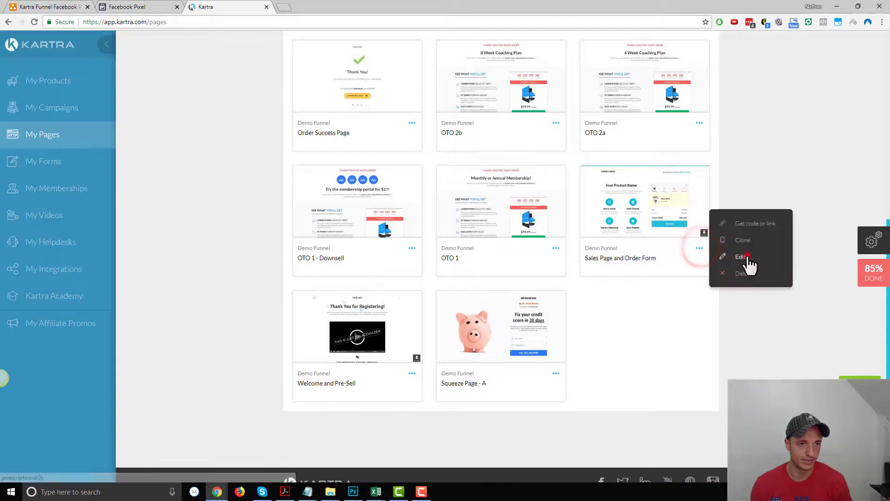
click(746, 255)
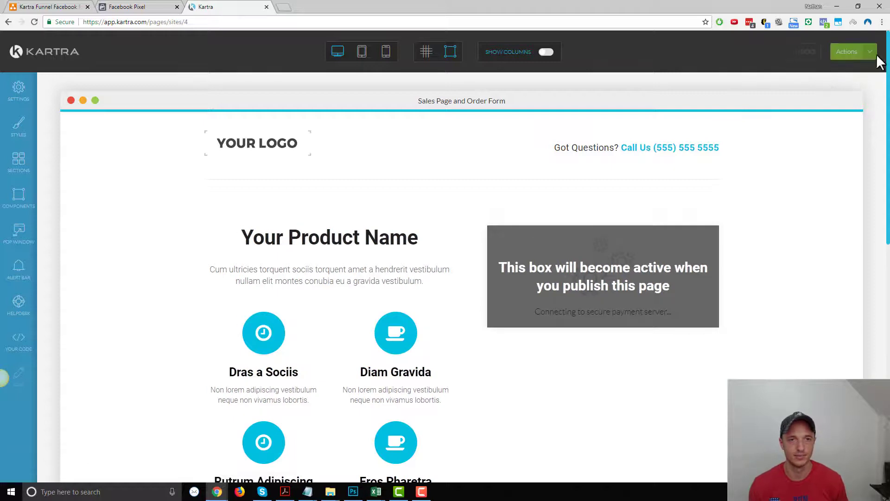
Step: Publish the Sales Page and Order Form live and check its demo-book link
click(869, 52)
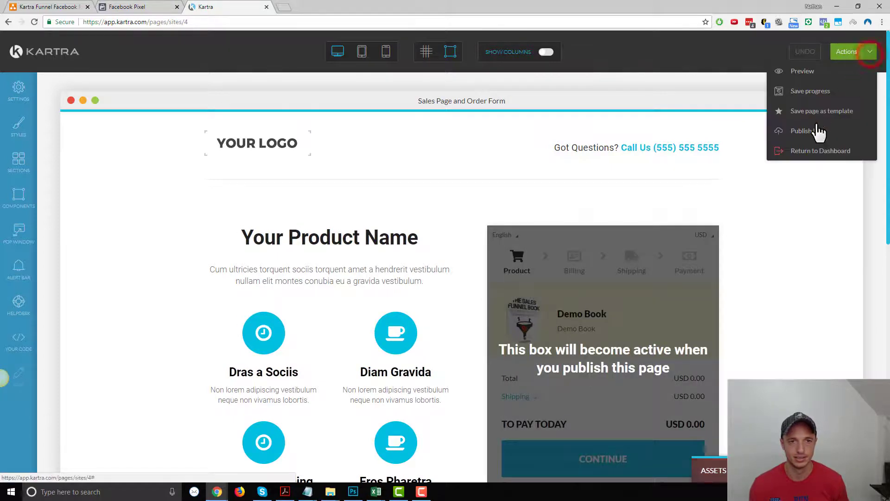
click(812, 131)
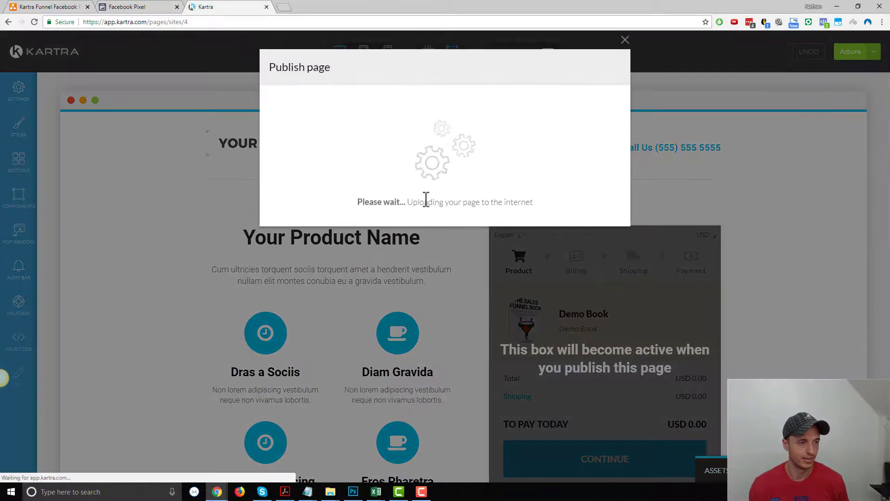
click(387, 188)
drag(415, 286, 379, 285)
drag(251, 279, 252, 279)
click(624, 39)
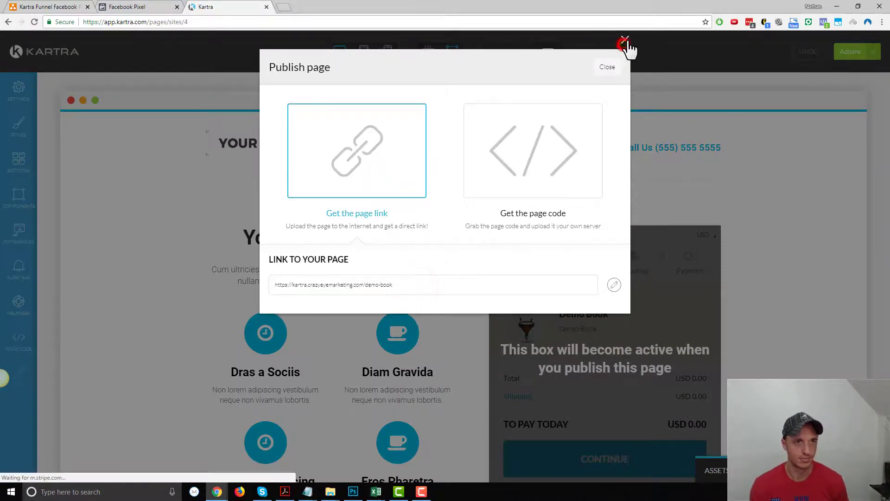
click(869, 52)
click(823, 151)
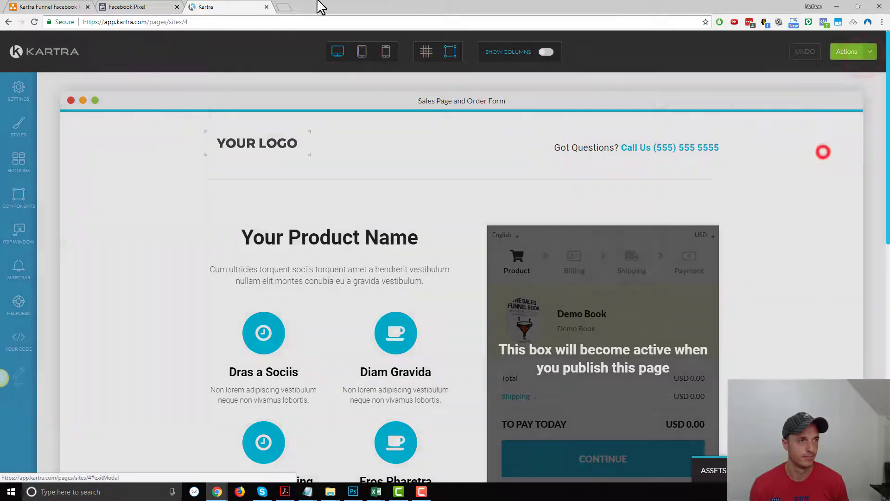
Step: Exit the editor and load the live demo-book sales page in a new tab
click(529, 68)
click(284, 7)
text(kartra.crazyeyemarketing.com/demo-book)
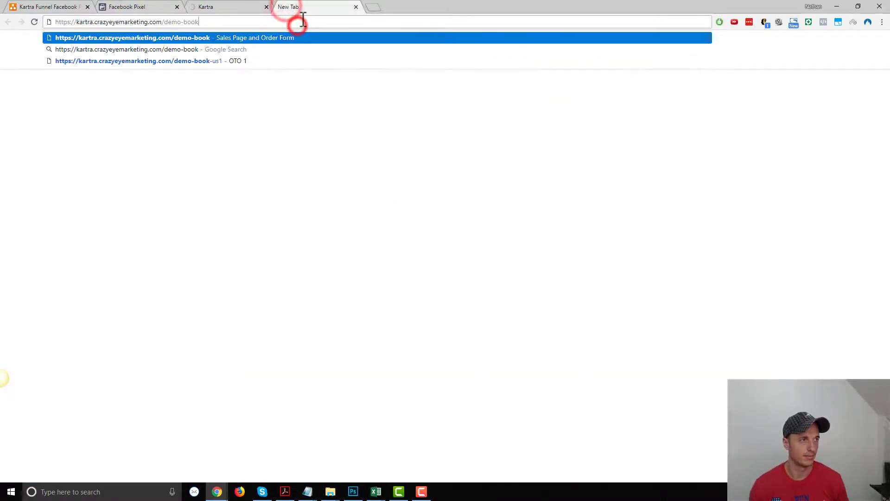
key(Return)
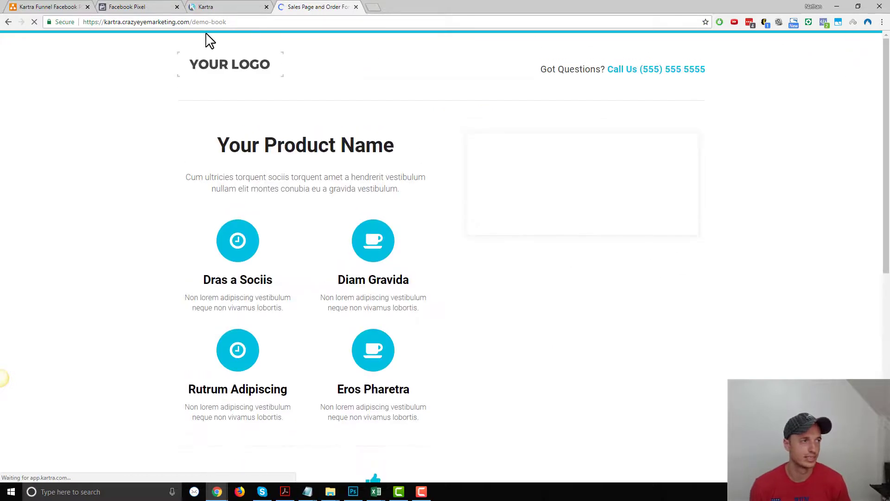
Step: Confirm Pixel Helper shows PageView and ViewContent on the sales page, then return to Kartra Pages
click(57, 7)
click(387, 185)
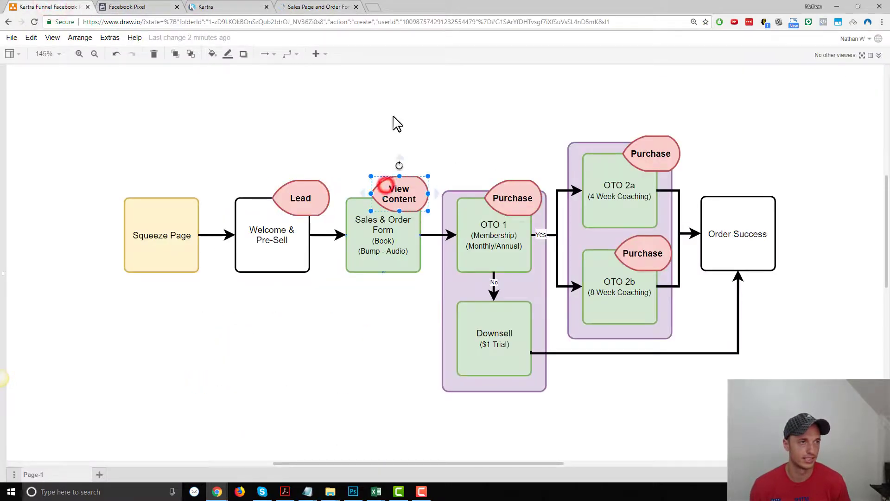
click(323, 6)
click(823, 22)
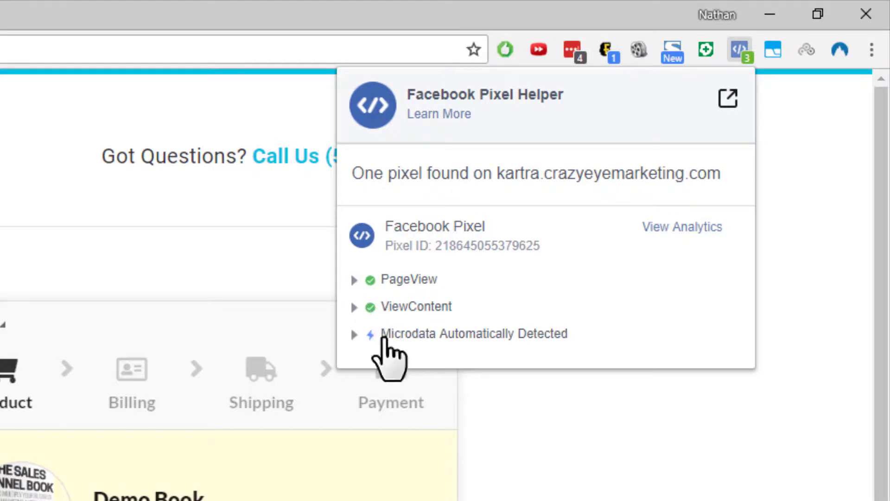
click(751, 499)
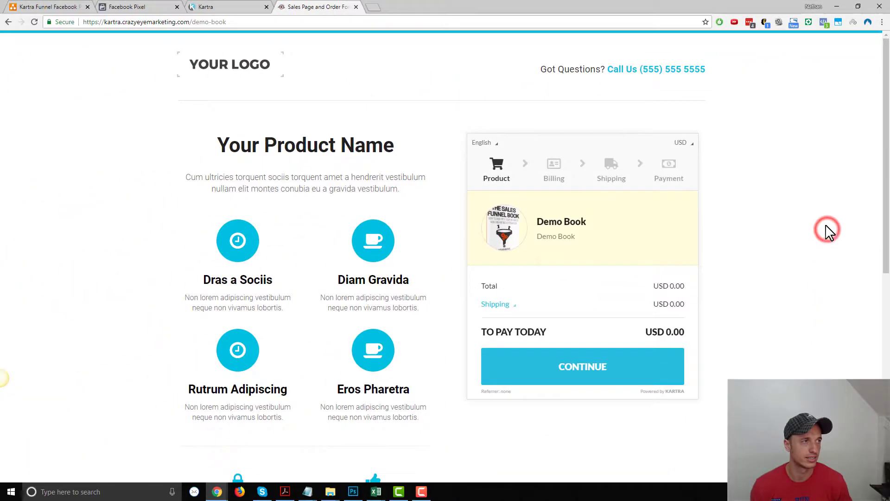
click(243, 6)
scroll(787, 204, down, 2)
scroll(788, 204, down, 3)
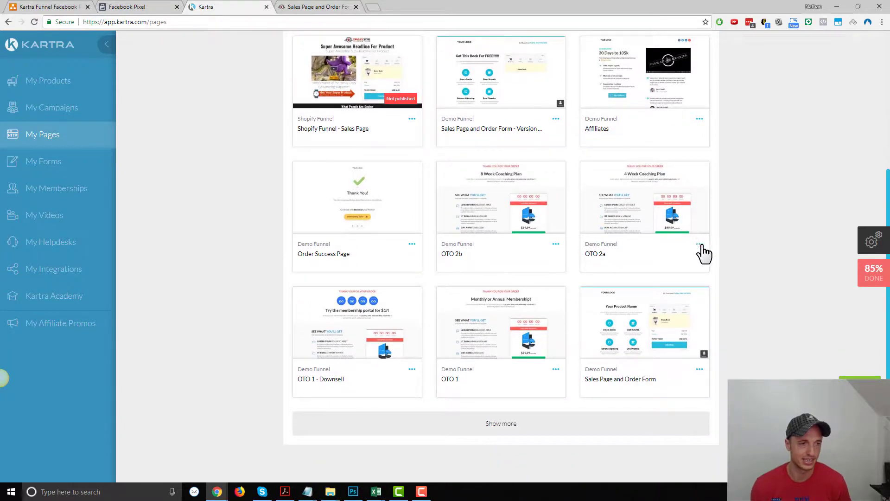
Step: Copy the OTO 1 page's demo-book-us1 link and load it in a new browser tab
click(554, 370)
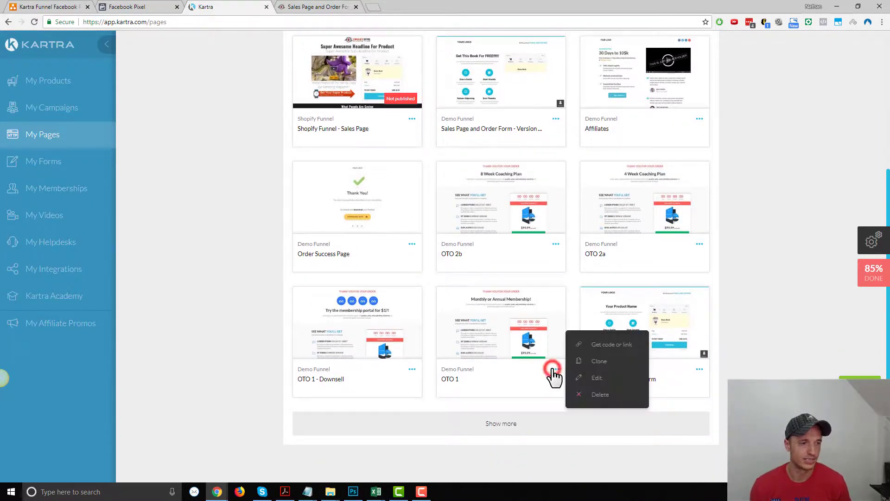
click(607, 345)
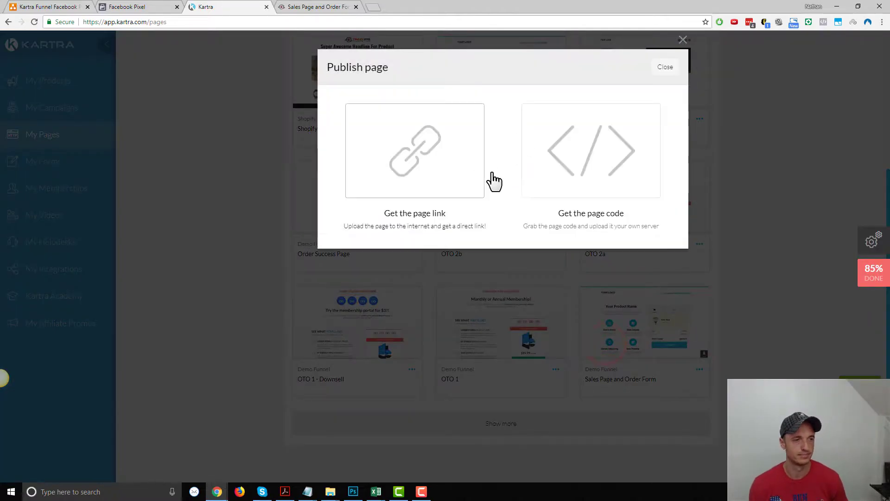
click(445, 167)
click(487, 285)
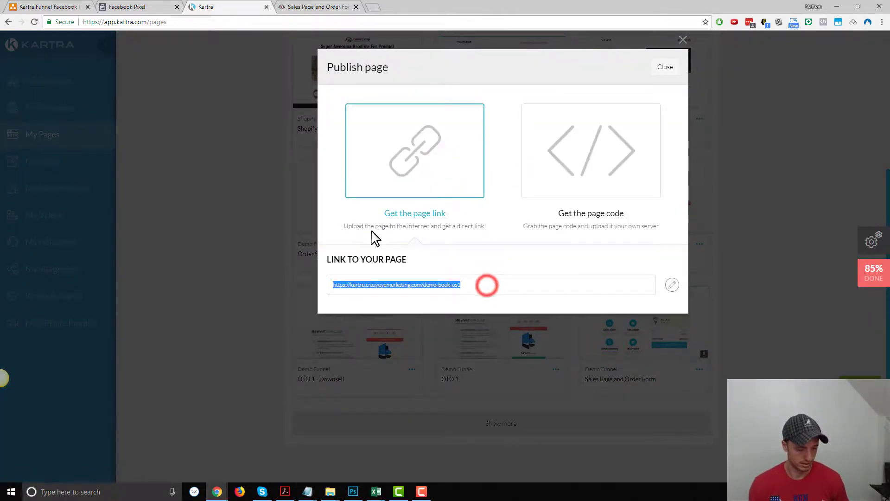
click(380, 6)
key(ctrl+v)
key(Return)
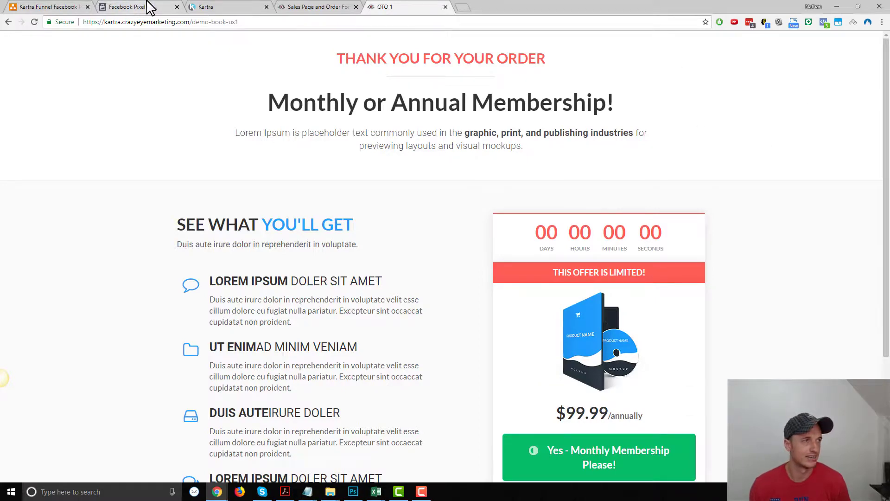
click(823, 22)
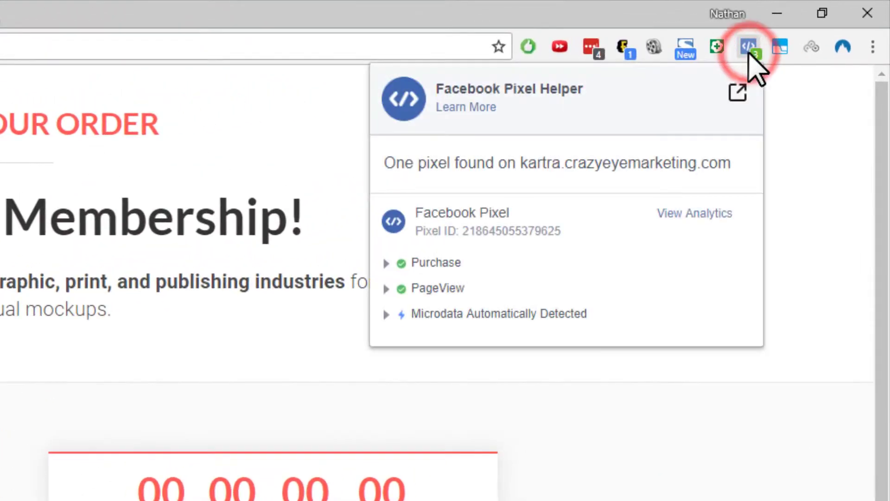
click(387, 263)
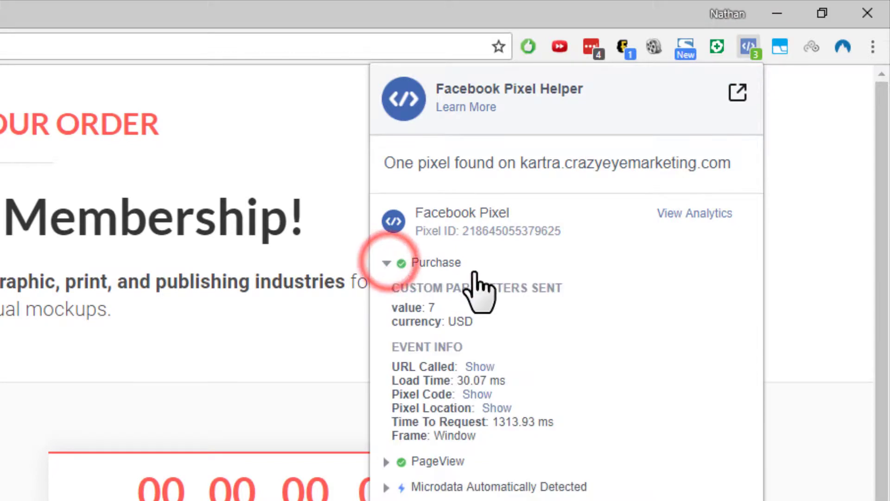
double_click(458, 321)
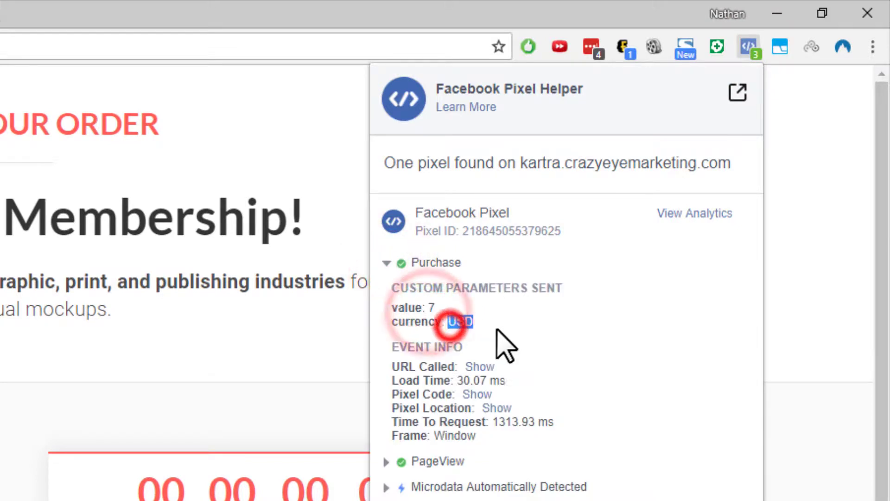
click(386, 263)
click(718, 497)
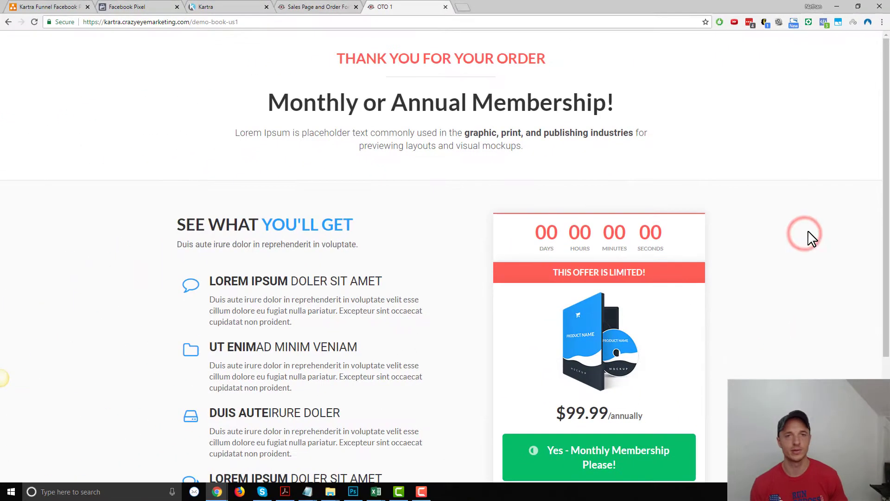